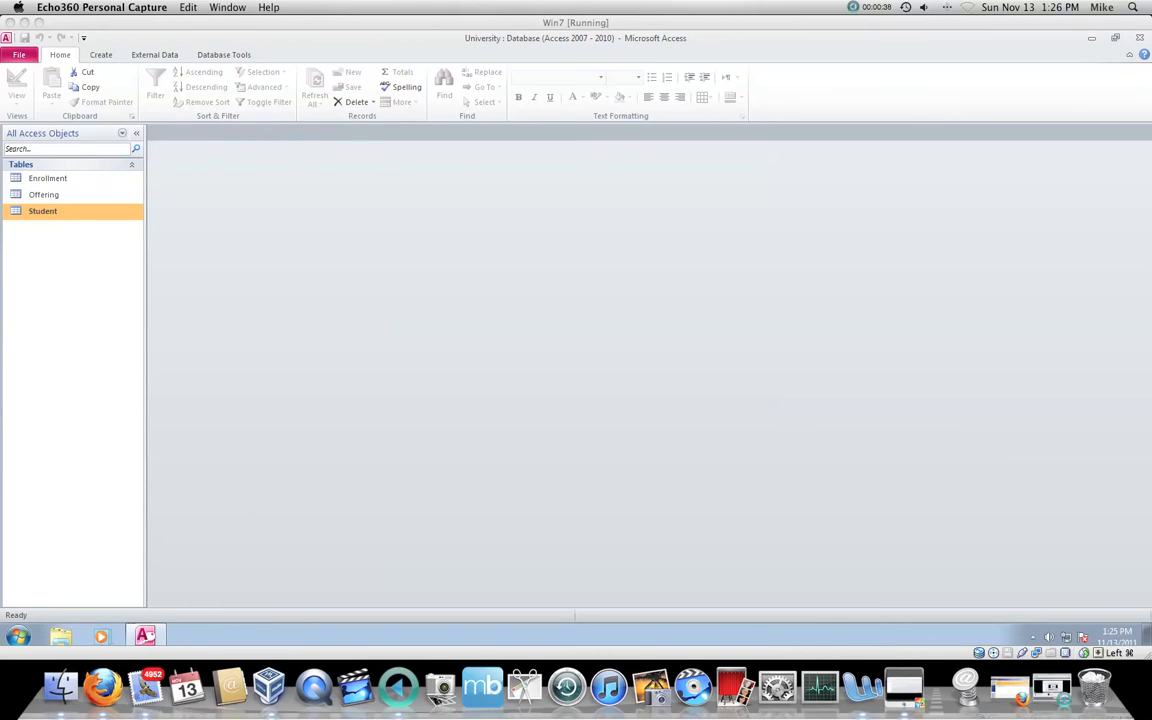
- Reposition the Enrollment and Offering tables in the relationships diagram, and close it with the layout changes saved
click(224, 55)
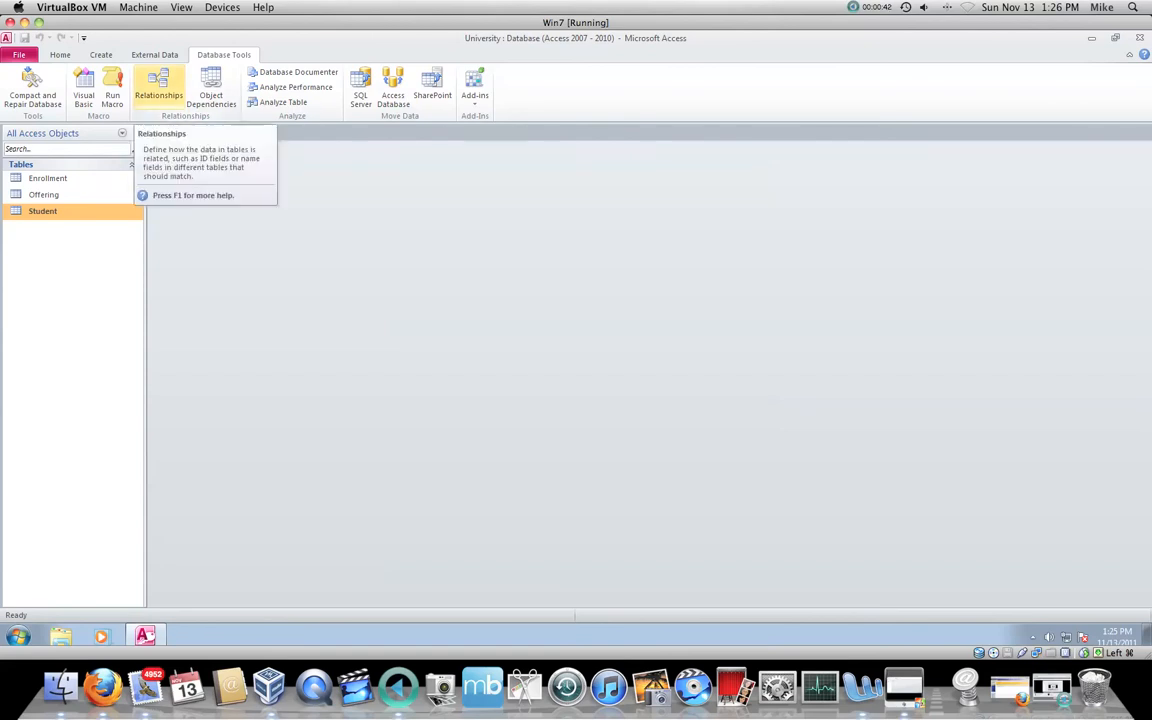
click(158, 85)
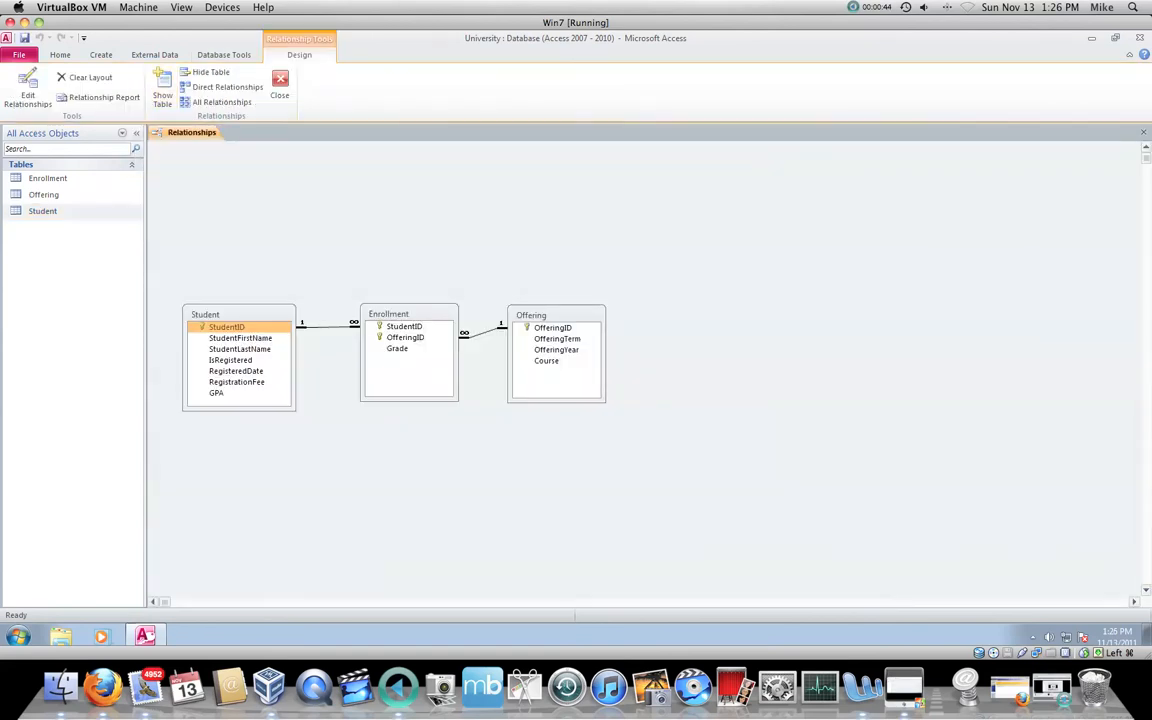
drag(405, 314, 390, 322)
drag(552, 315, 551, 322)
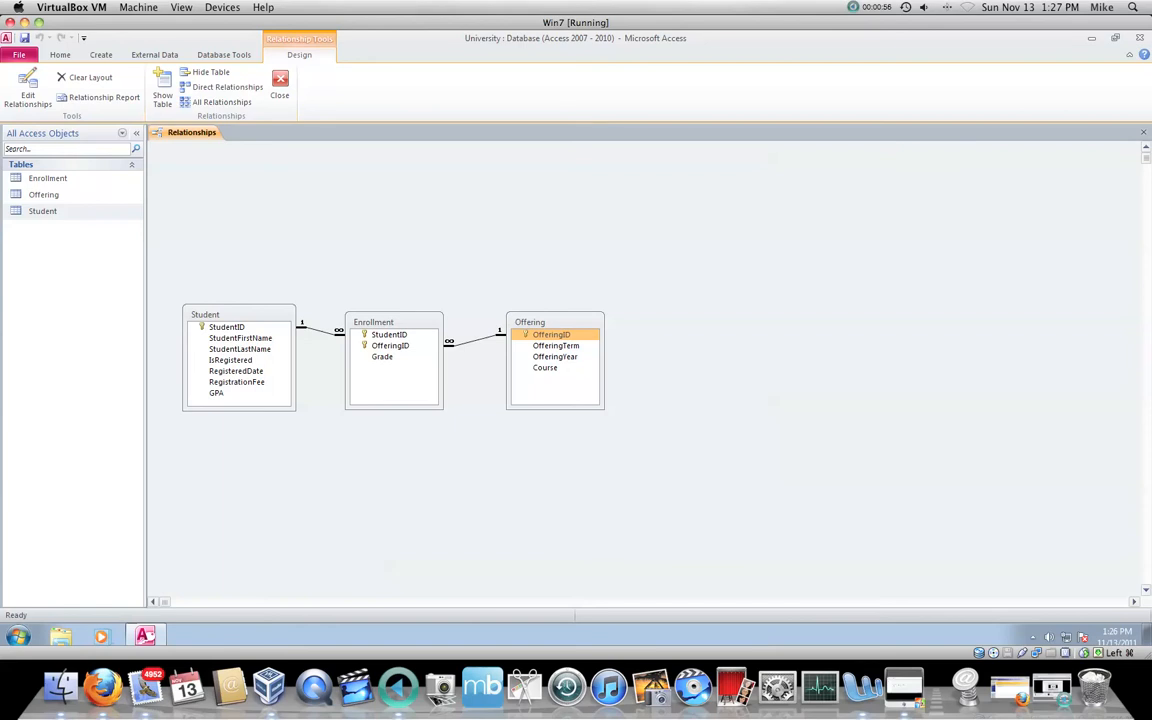
click(279, 86)
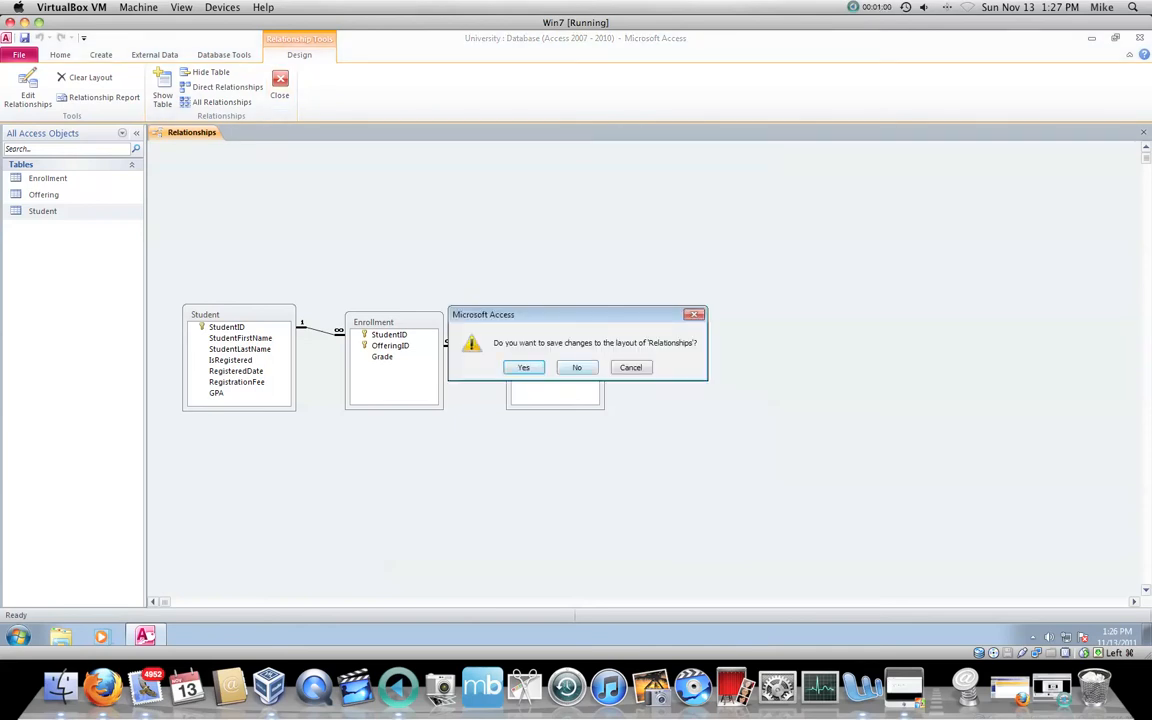
click(524, 367)
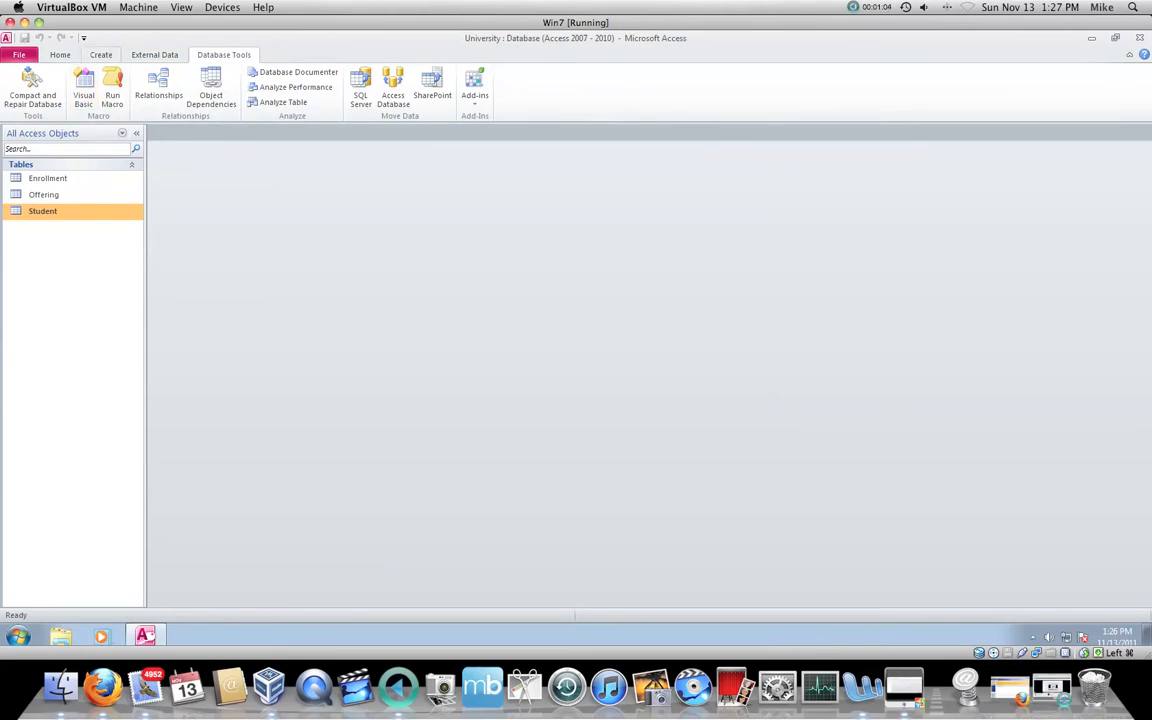
- Create a new query in design view containing the Student, Enrollment and Offering tables
click(101, 54)
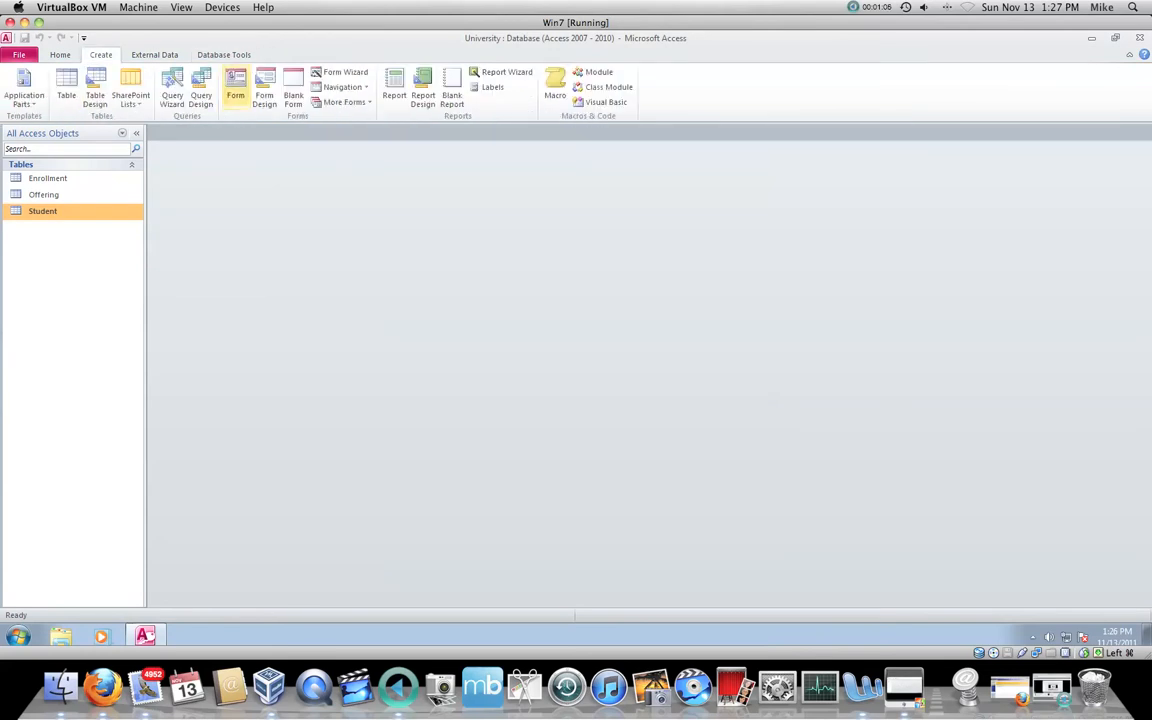
click(201, 90)
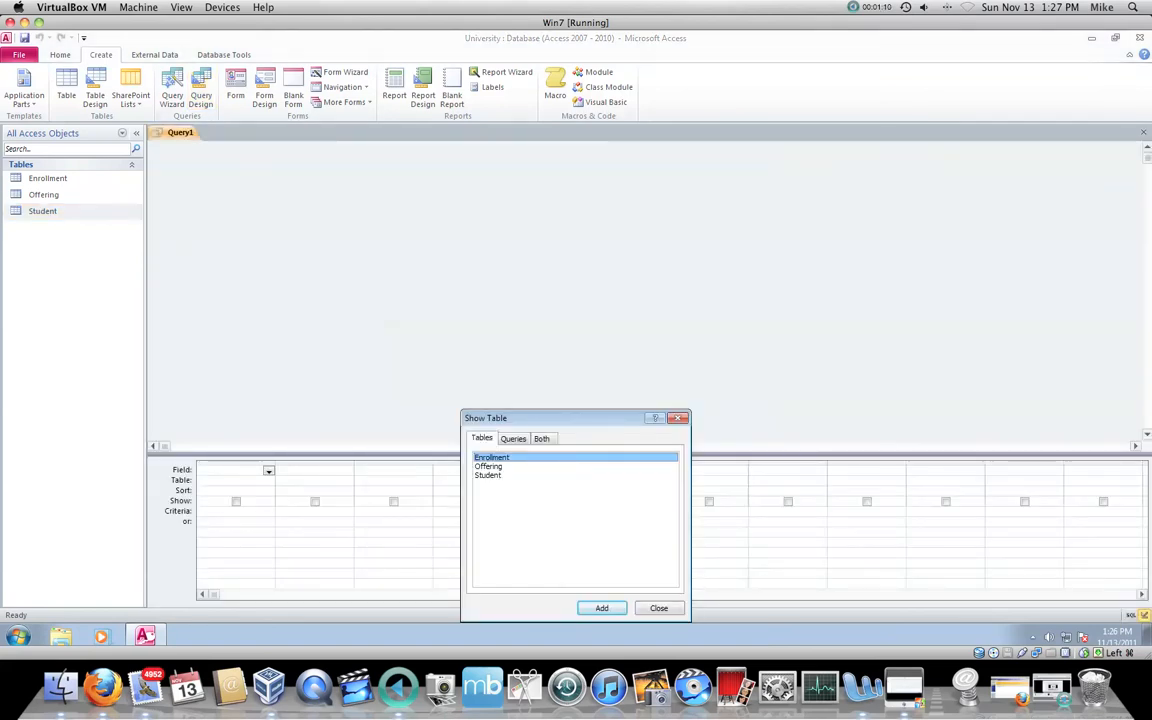
drag(540, 418, 524, 191)
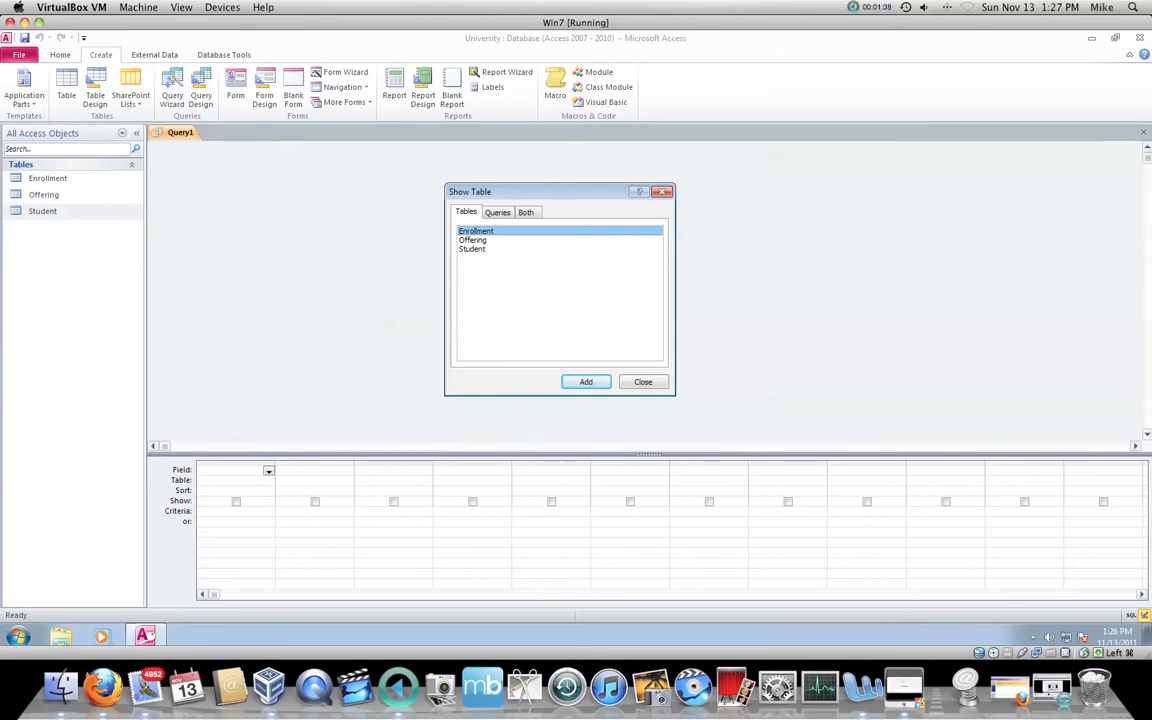
double_click(472, 249)
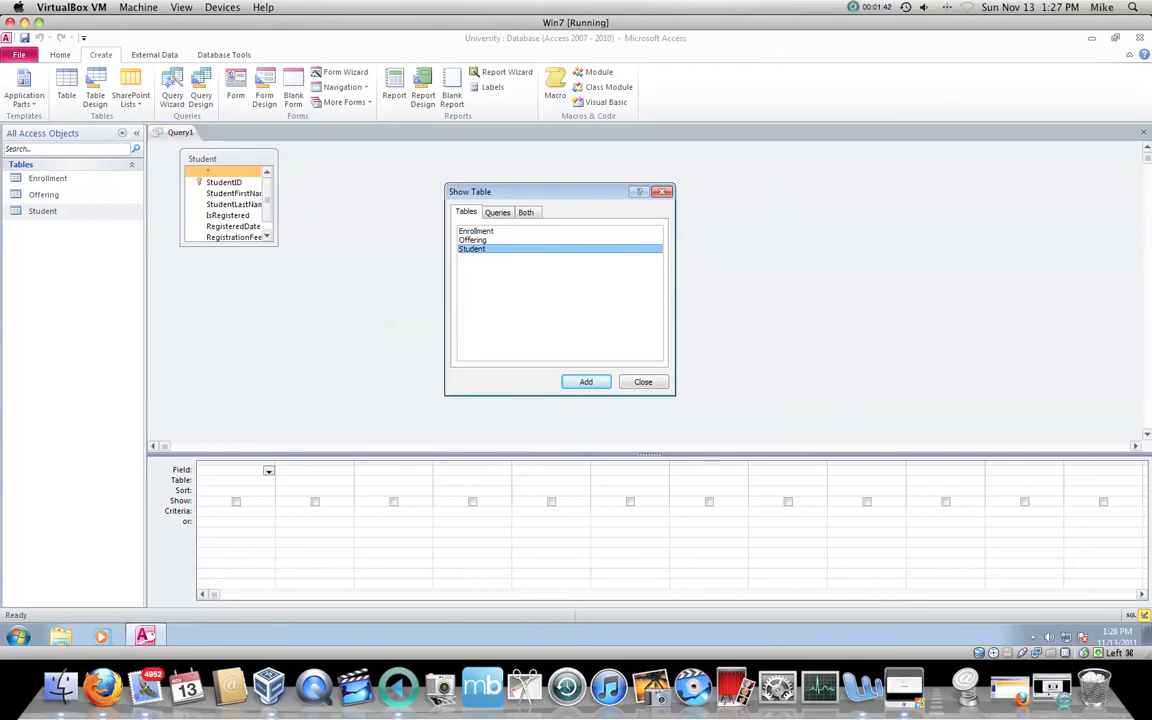
drag(530, 191, 680, 194)
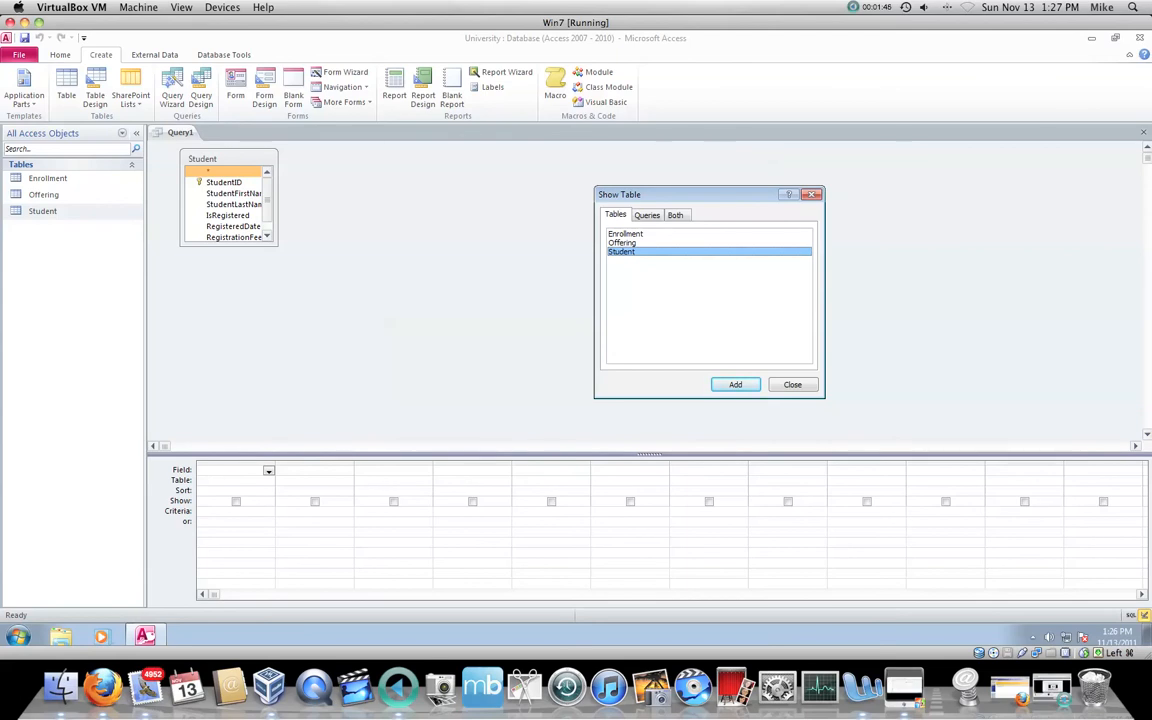
double_click(626, 234)
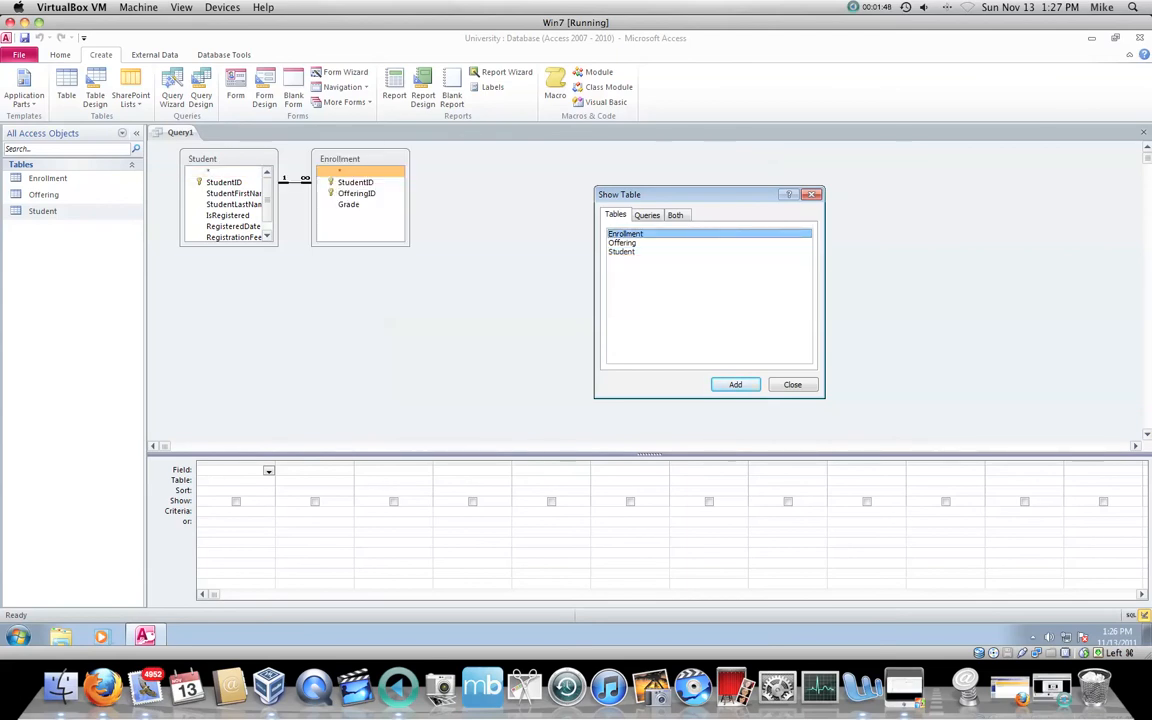
double_click(622, 243)
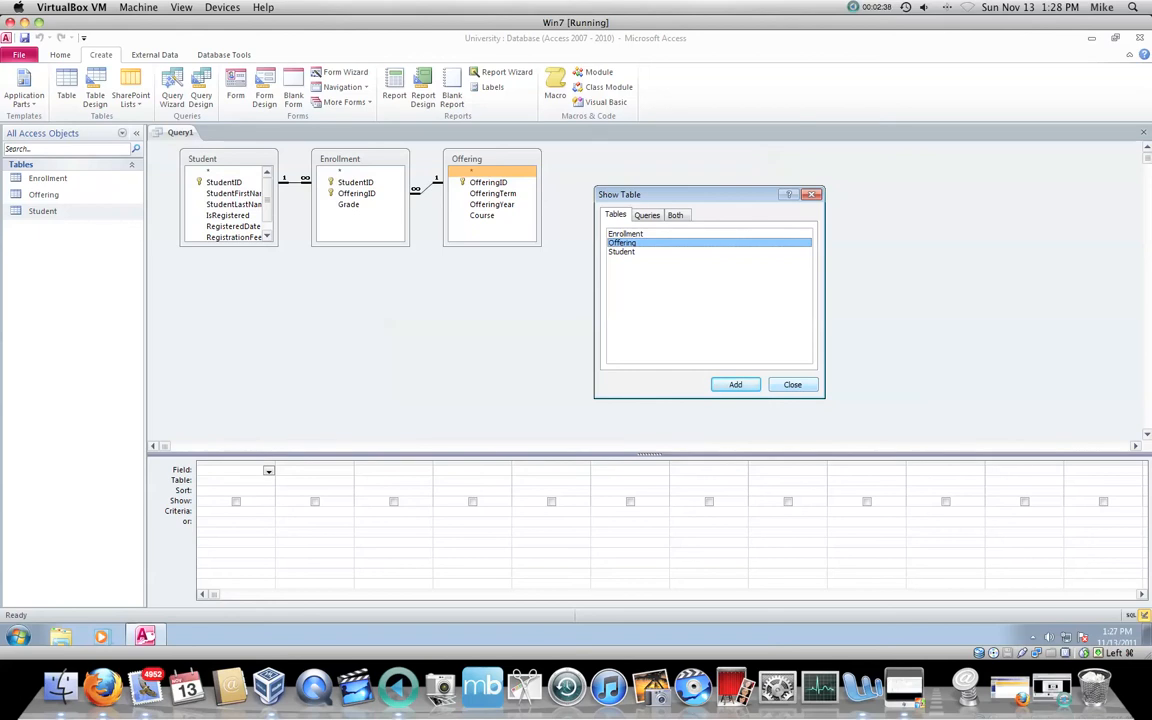
click(793, 385)
- Space out the Offering and Enrollment tables in the query diagram and enlarge the Student table to show all its fields
click(356, 182)
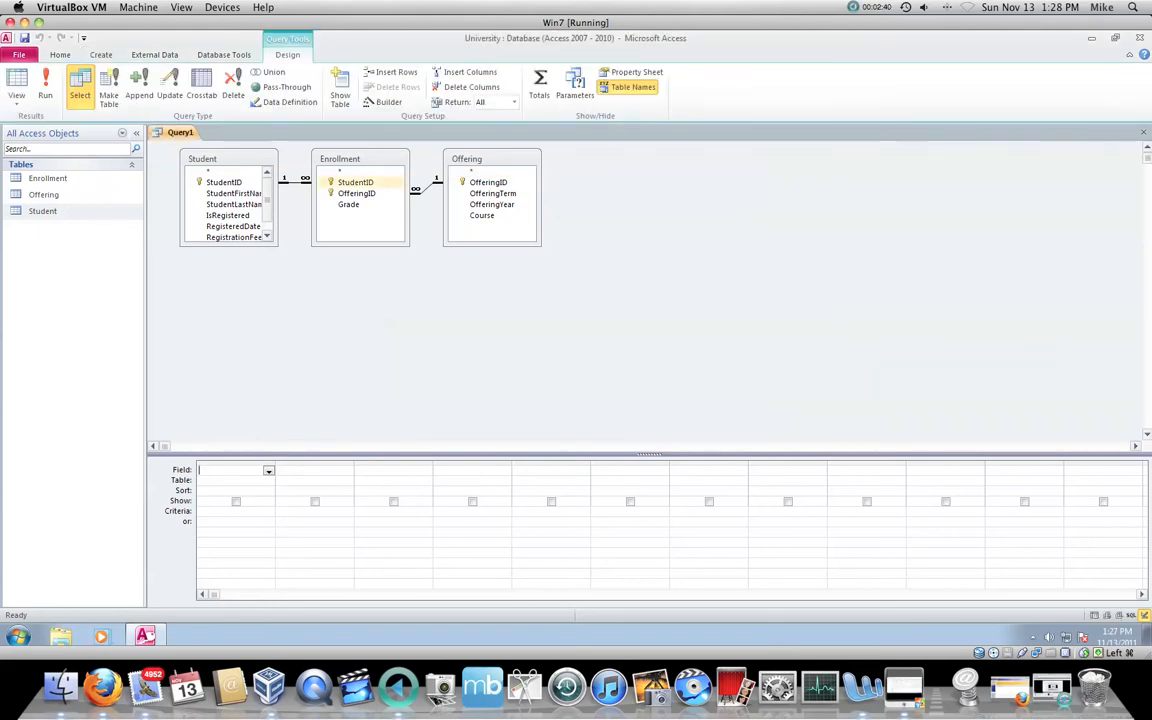
drag(485, 159, 582, 166)
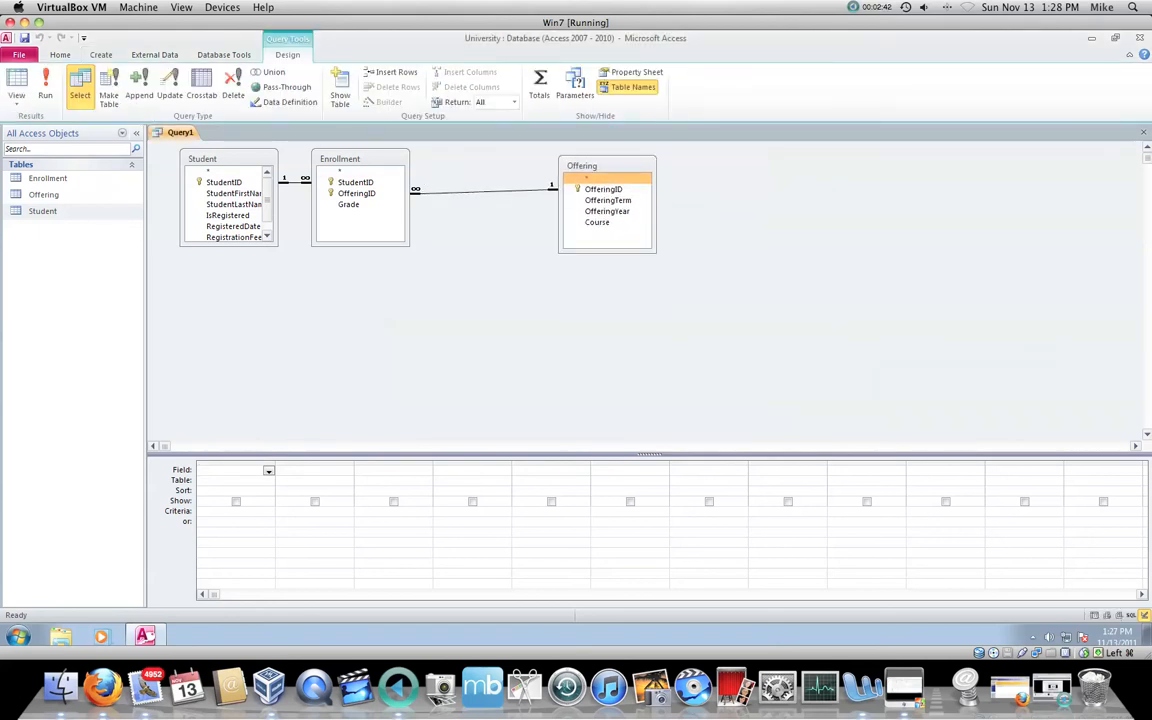
drag(340, 159, 396, 163)
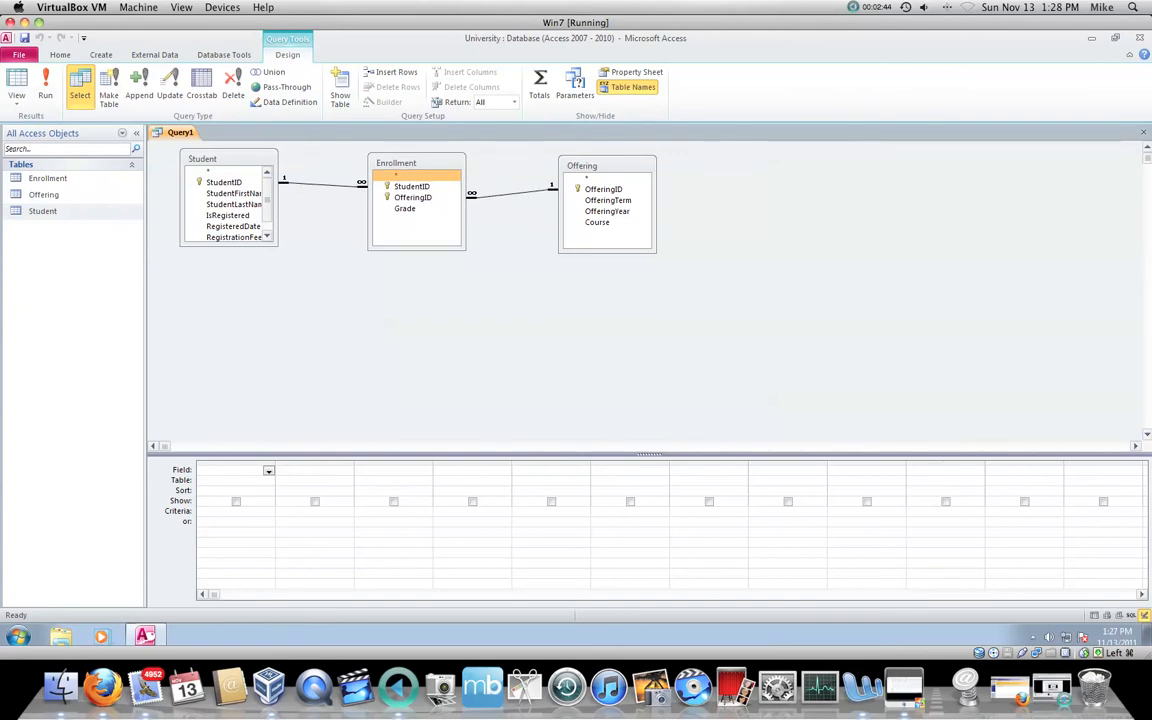
drag(278, 245, 291, 265)
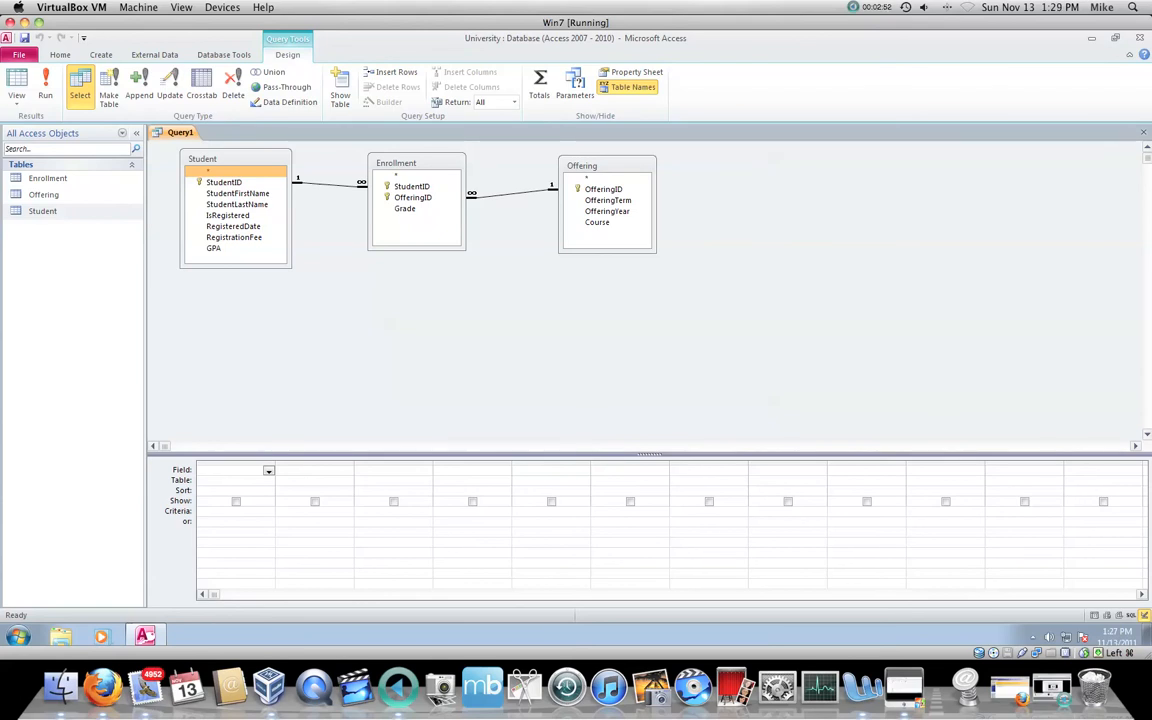
- Check the Enrollment table's records and add StudentID, StudentFirstName and StudentLastName from Student to the query
drag(50, 178, 222, 161)
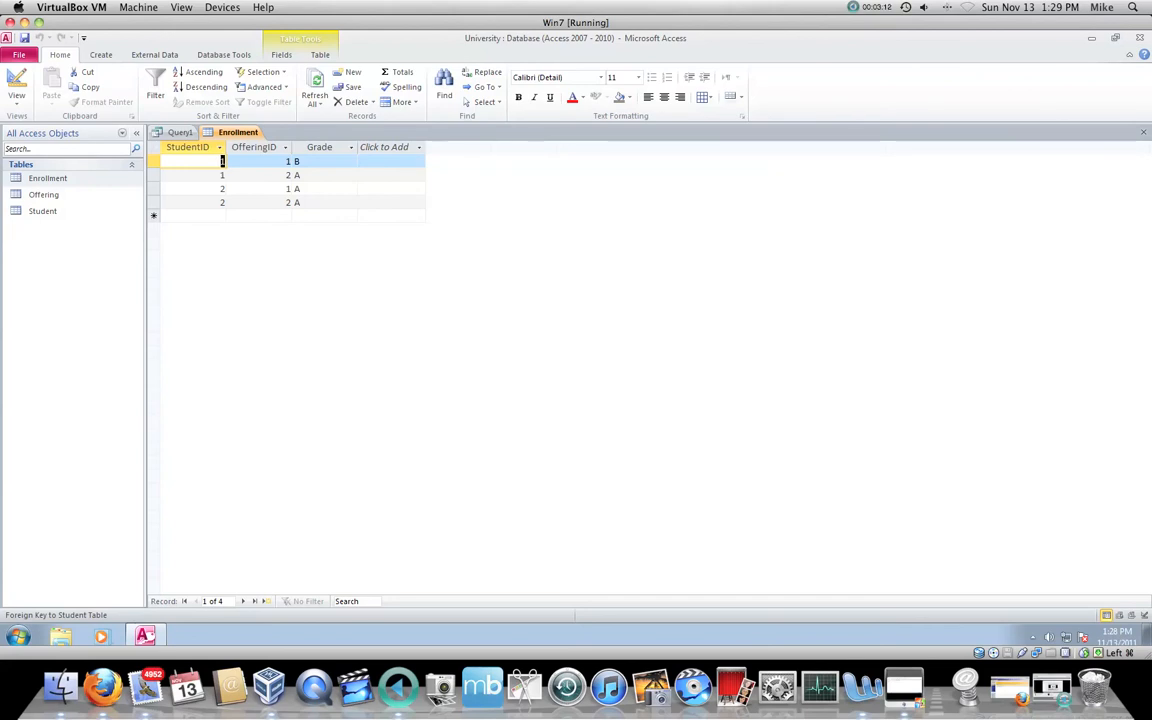
click(1144, 132)
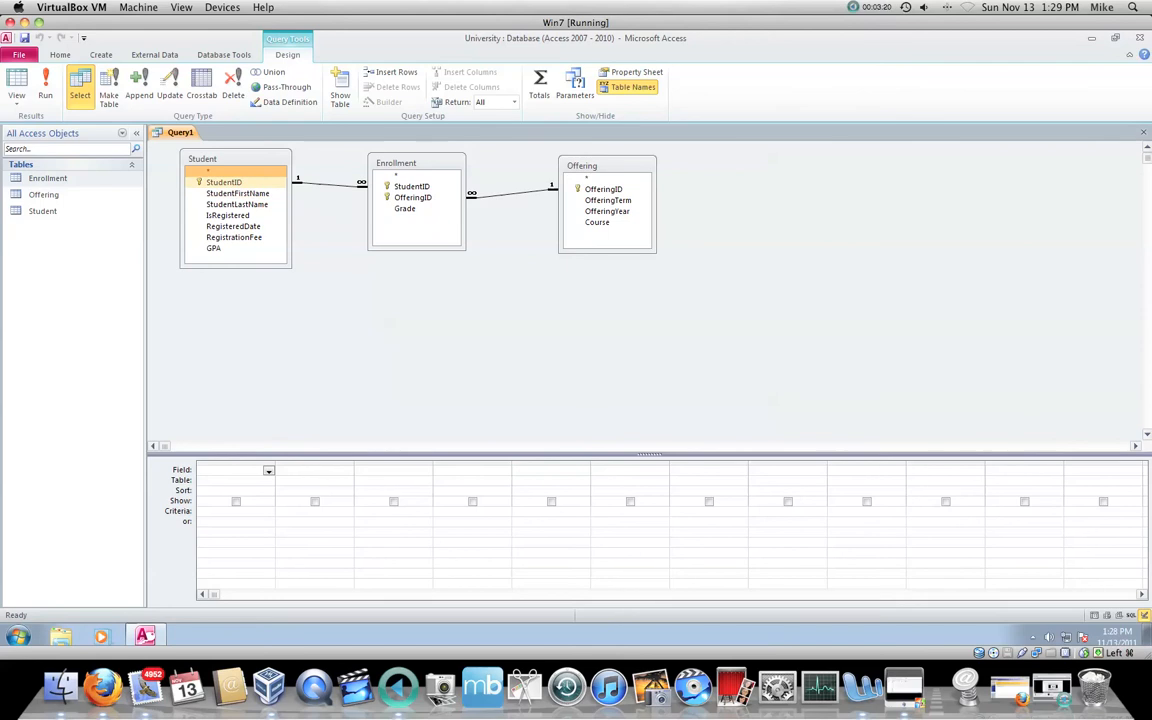
double_click(224, 182)
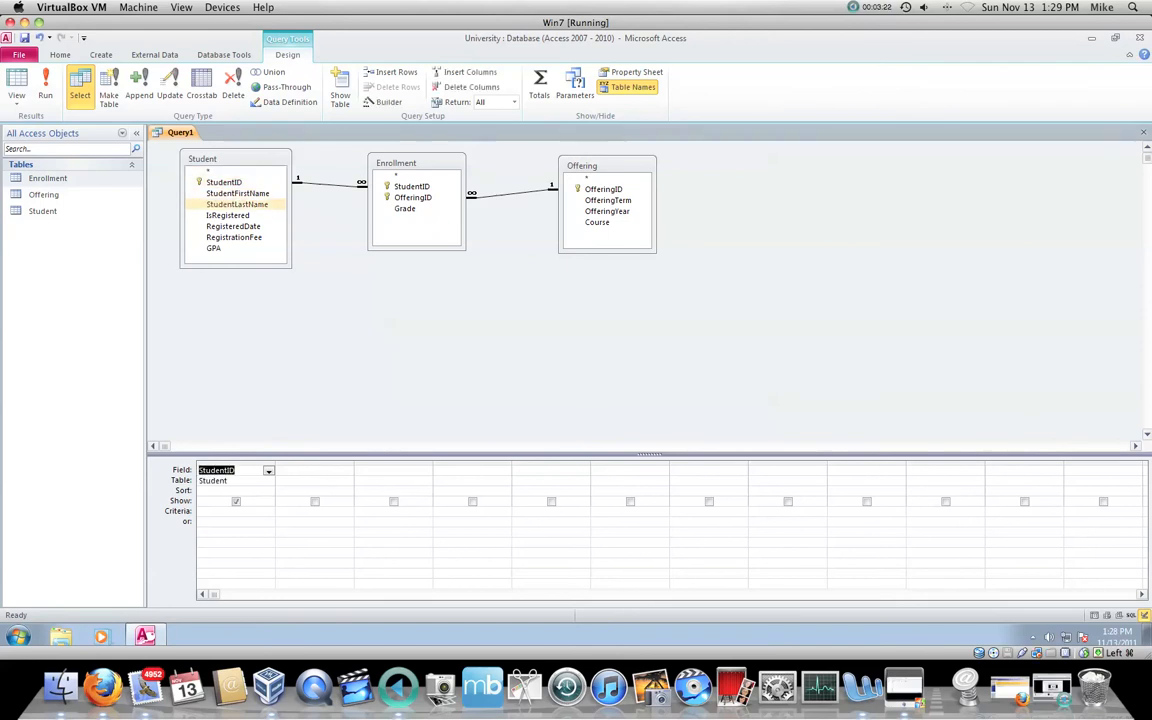
double_click(237, 193)
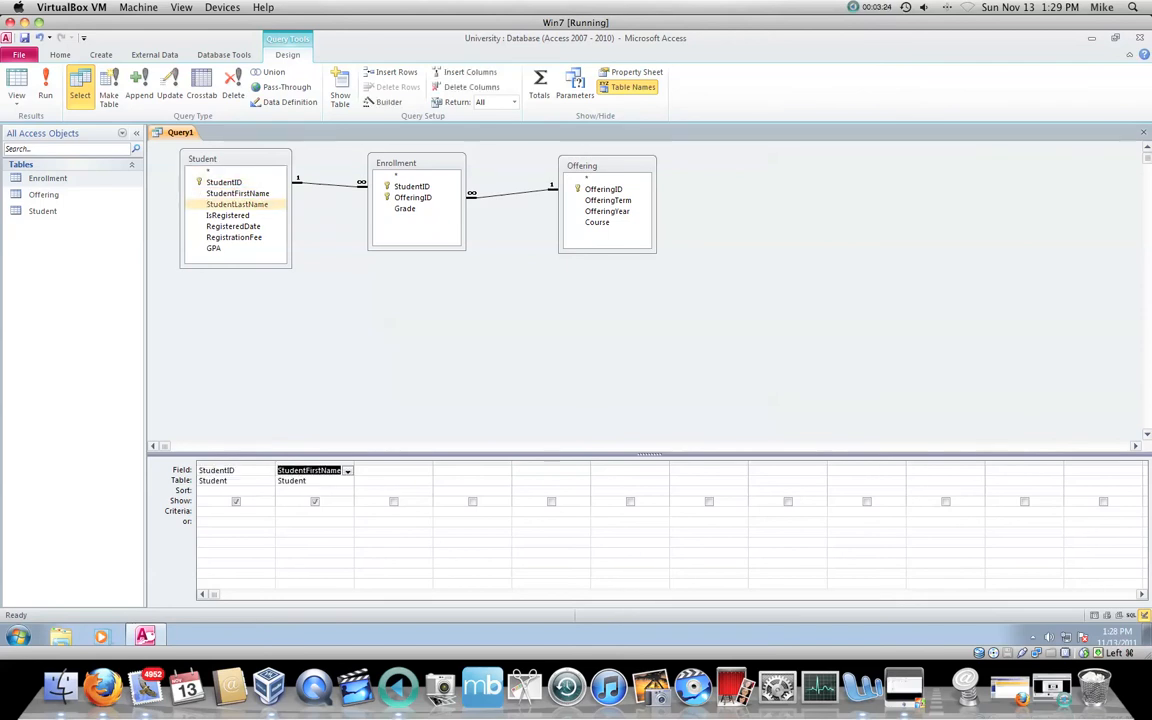
double_click(237, 204)
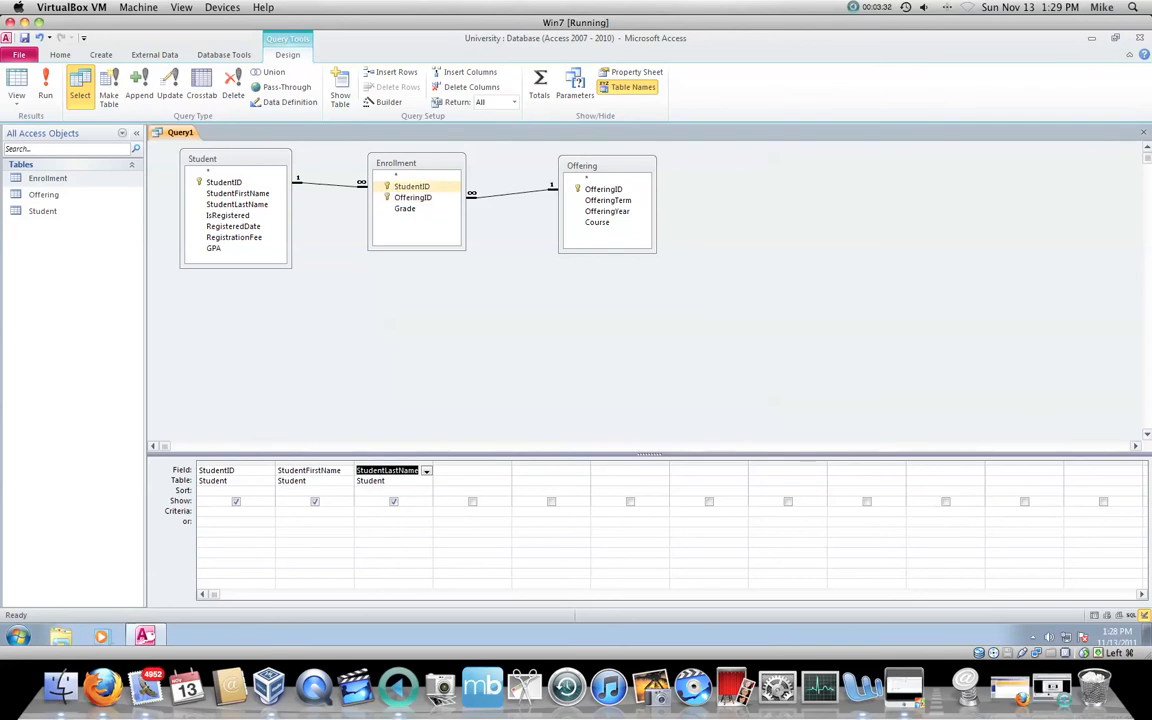
- Add StudentID and OfferingID from Enrollment, plus Course, OfferingTerm, OfferingYear and OfferingID from Offering, to the query
double_click(411, 186)
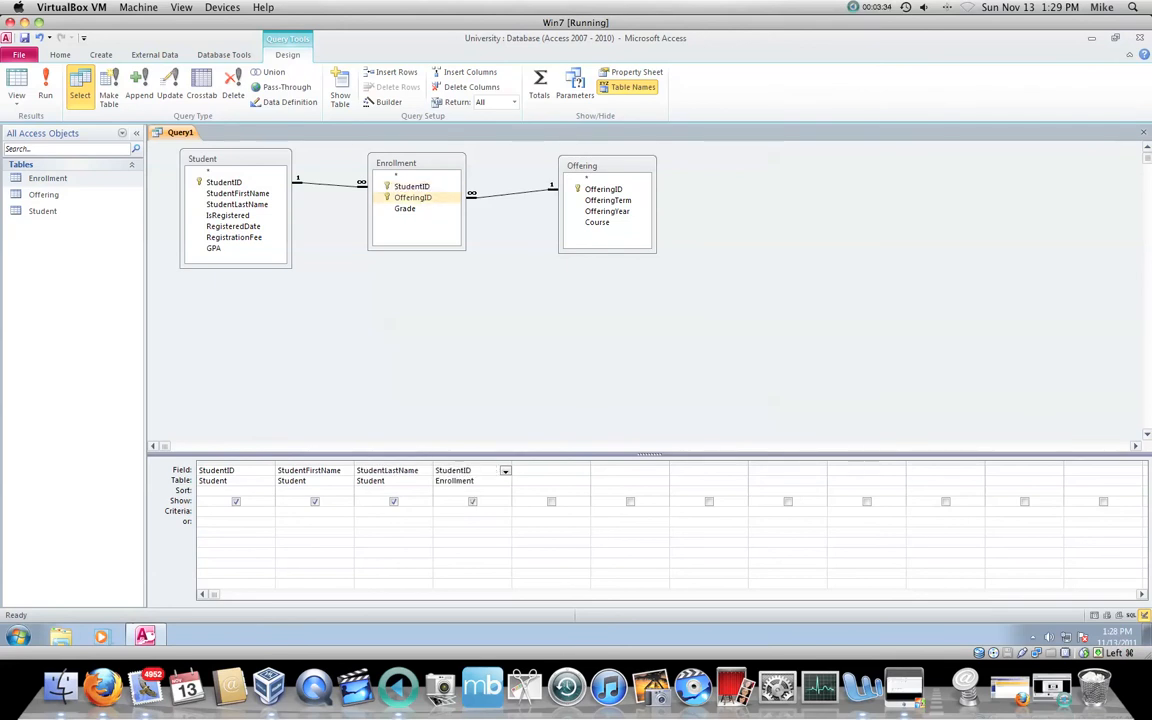
double_click(412, 197)
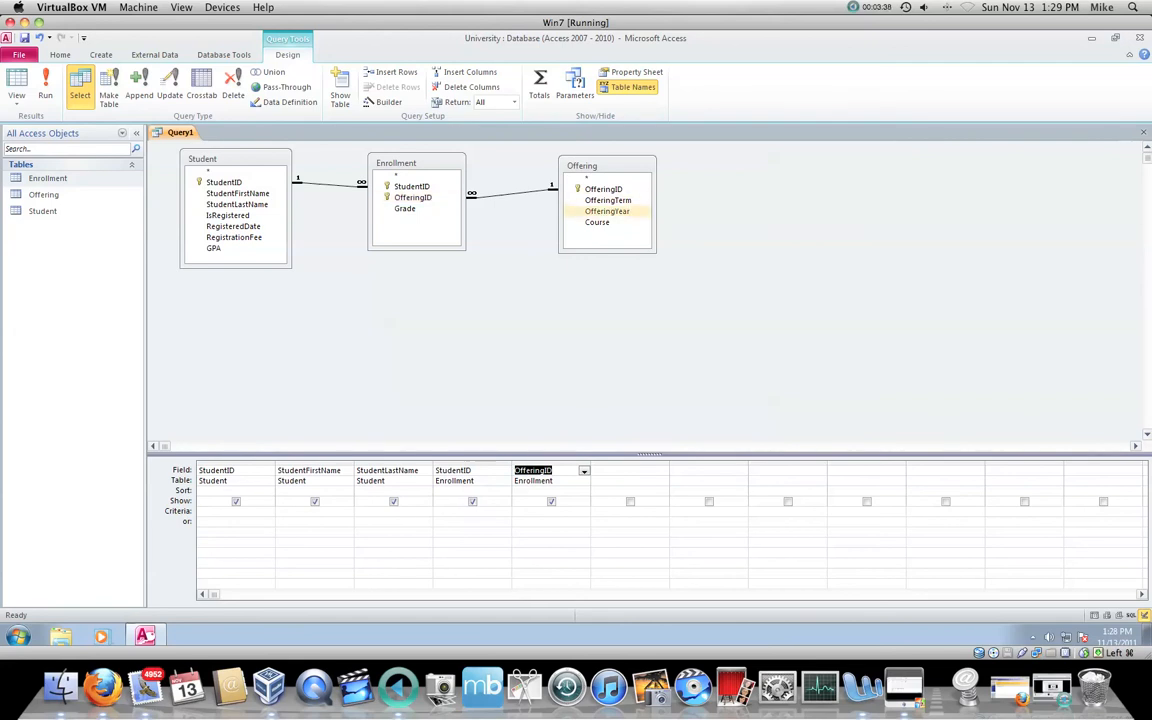
double_click(597, 222)
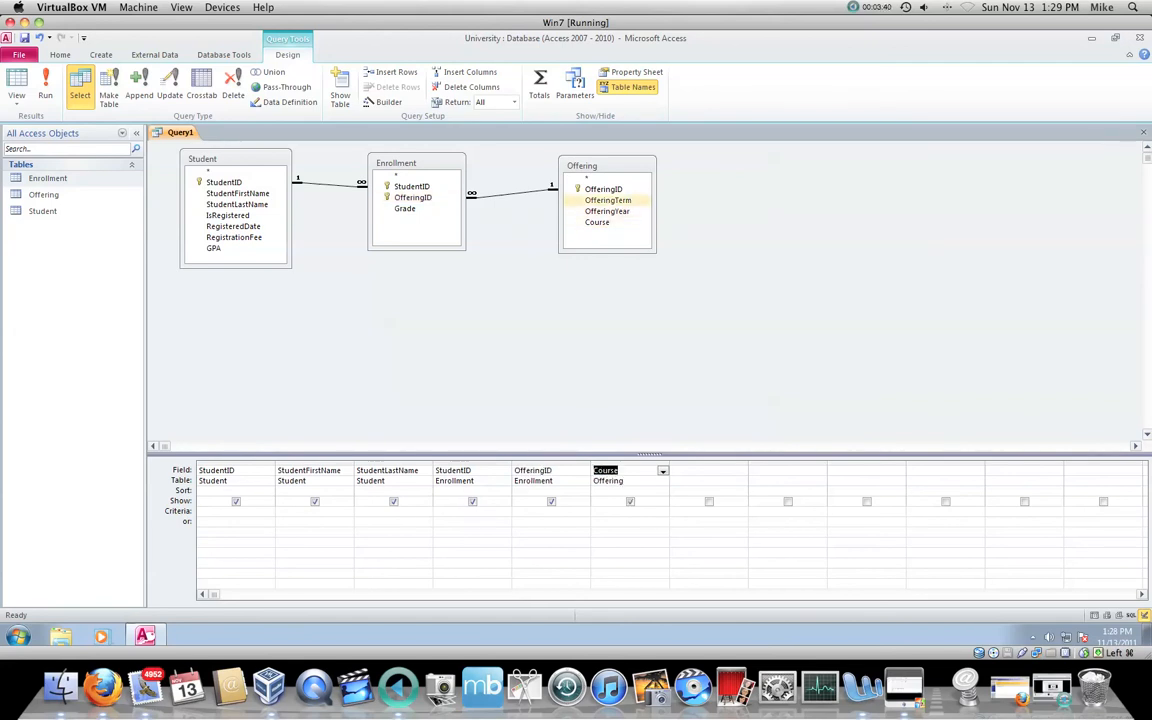
click(608, 200)
double_click(608, 200)
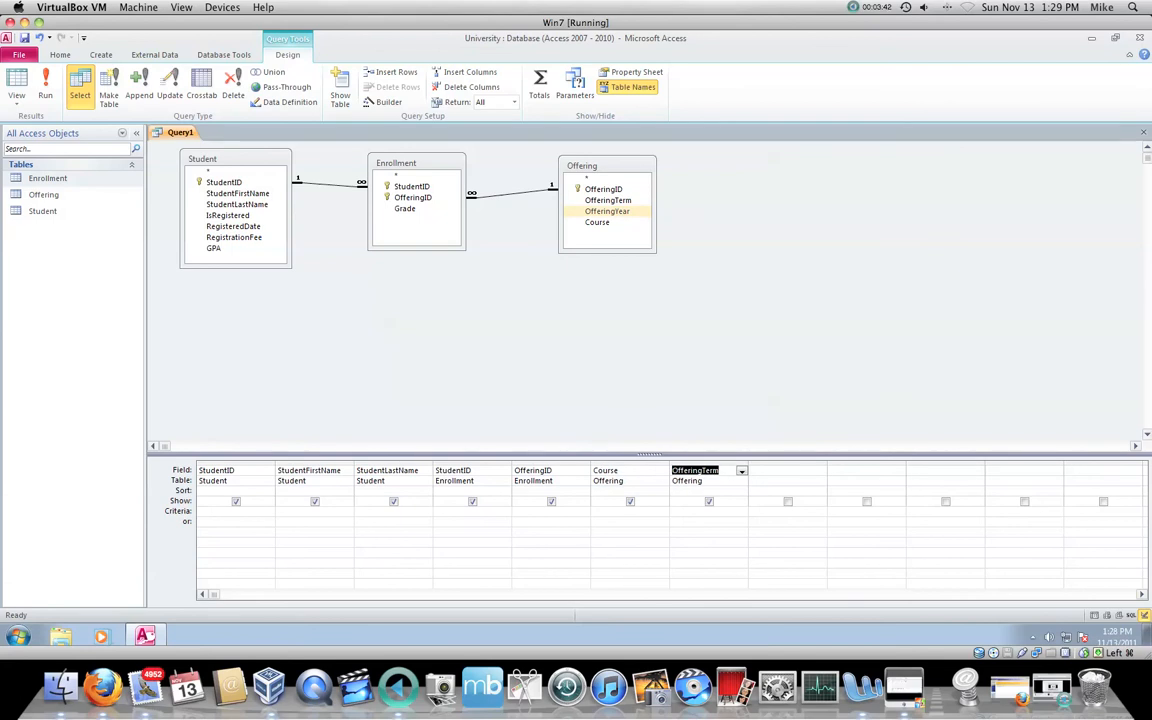
double_click(607, 211)
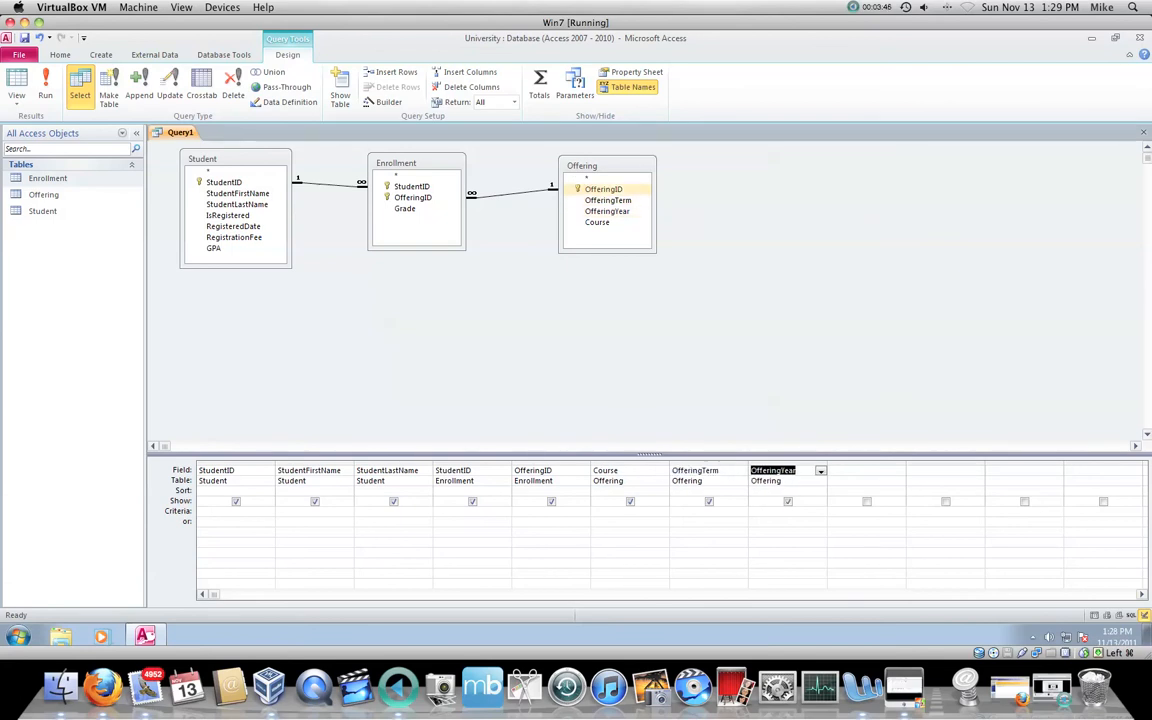
double_click(603, 189)
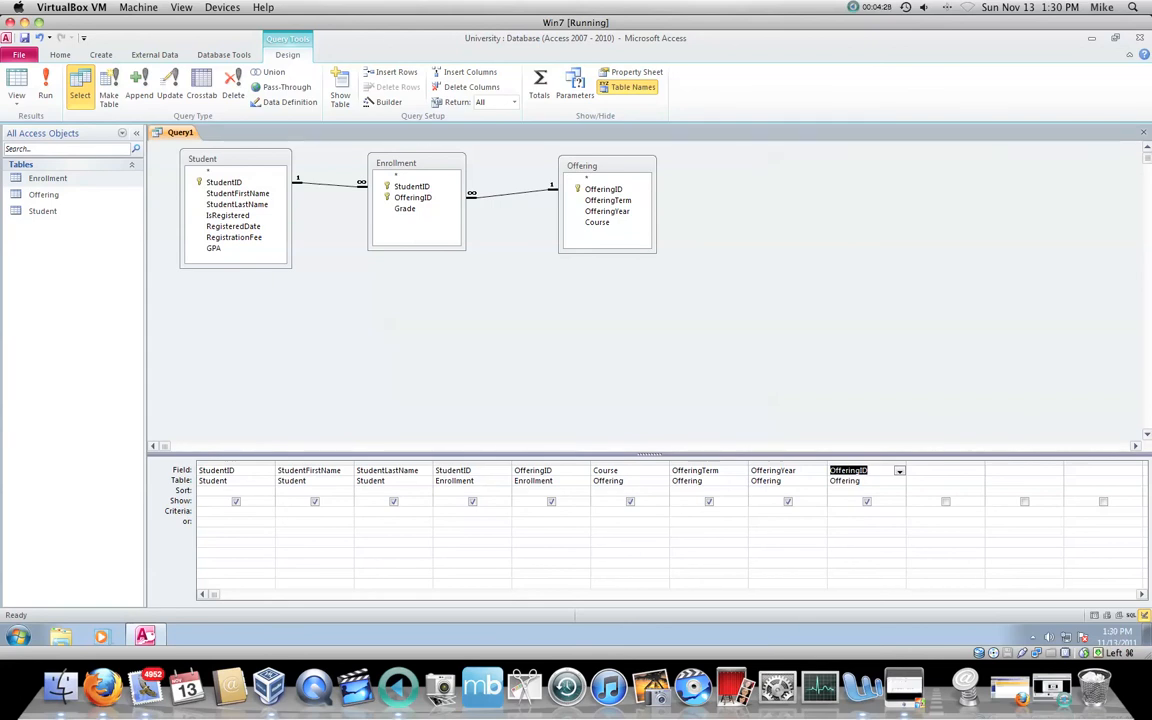
- Insert the Offering table's OfferingID in front of the Course column and delete the duplicate OfferingID column after OfferingYear
click(603, 189)
click(603, 189)
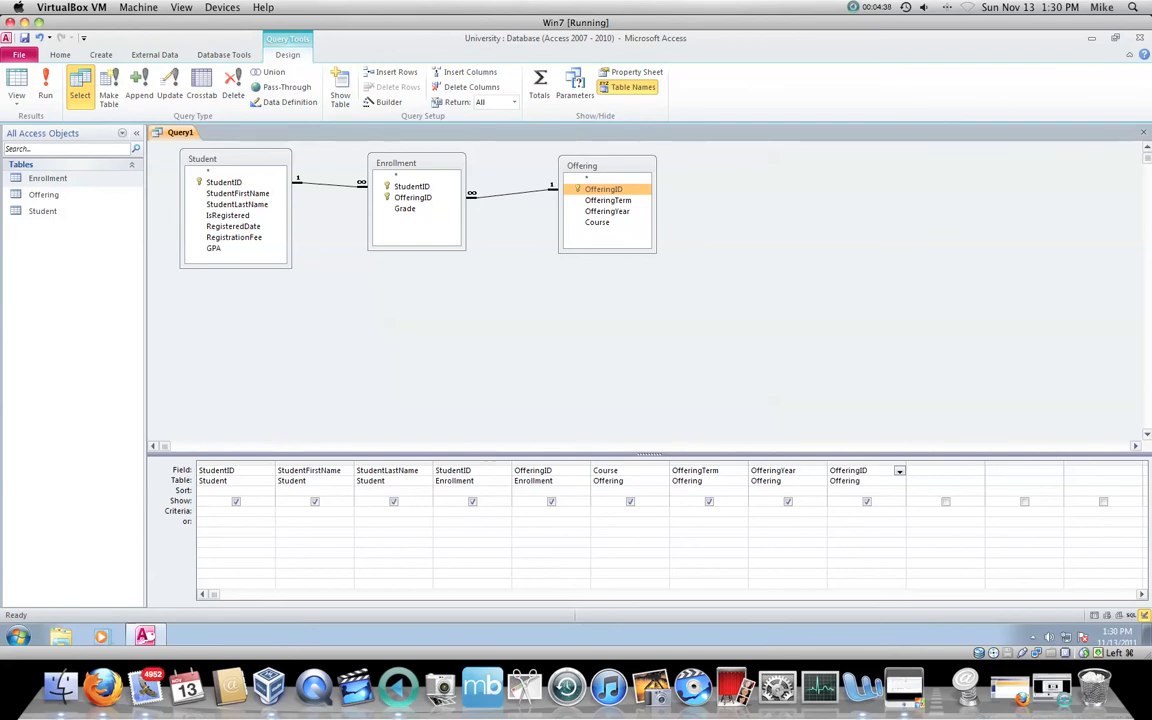
drag(603, 189, 630, 470)
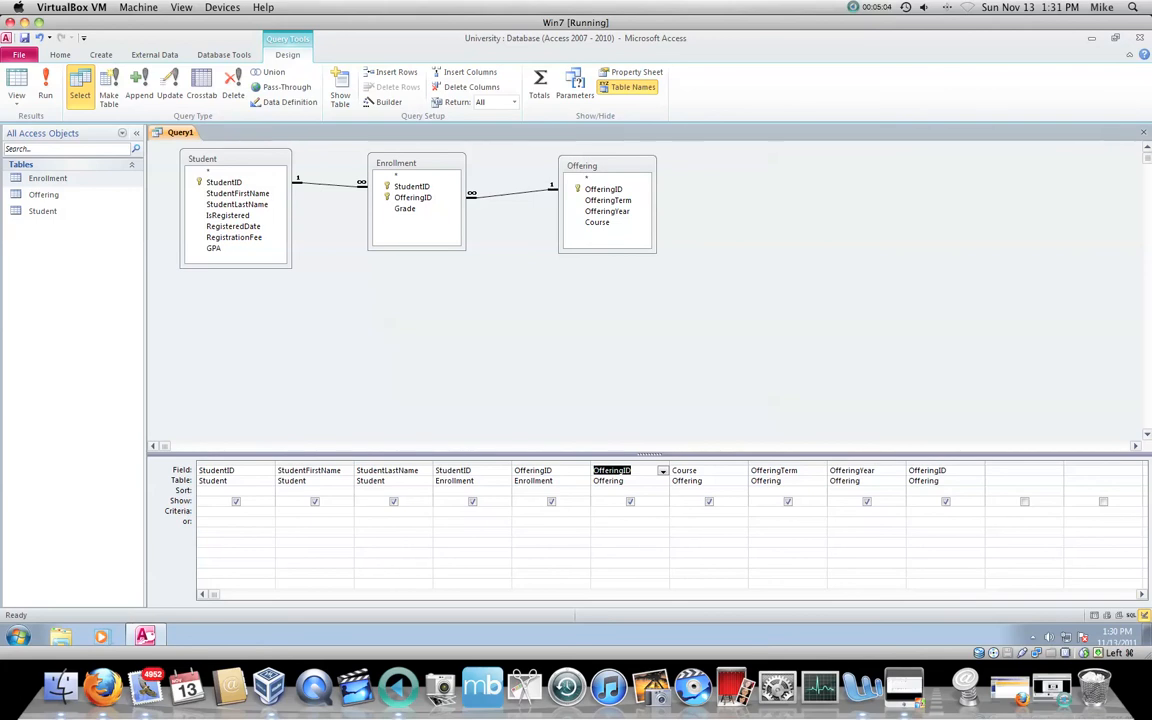
click(630, 463)
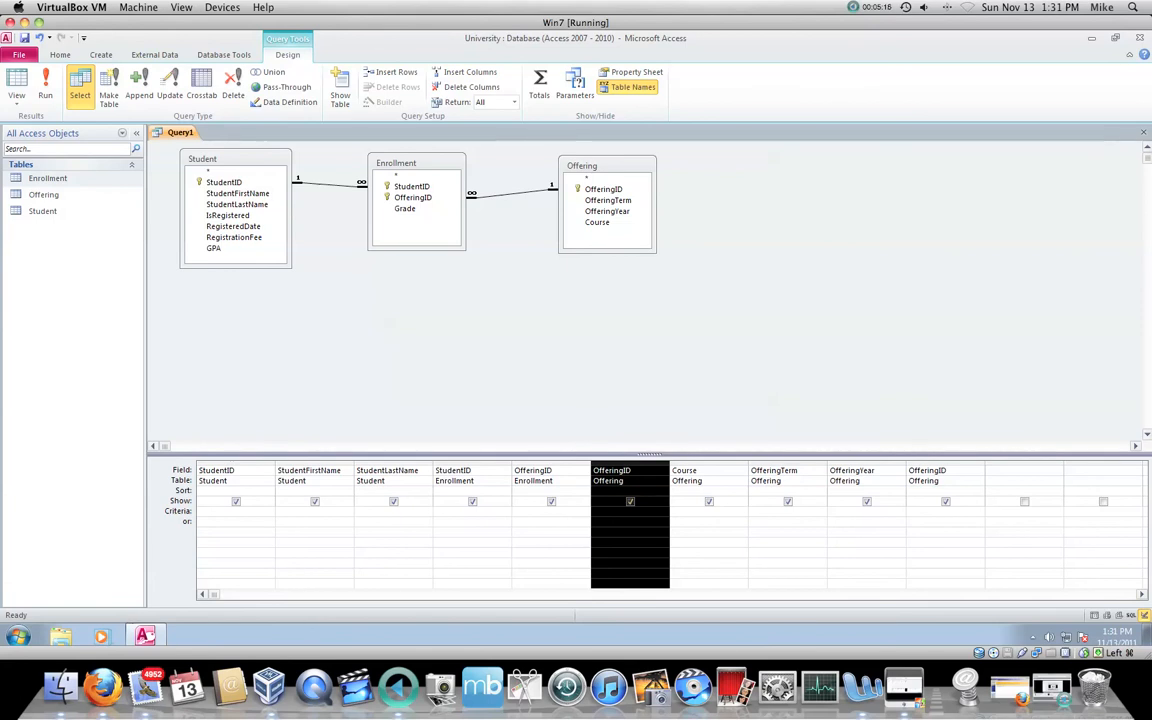
click(945, 463)
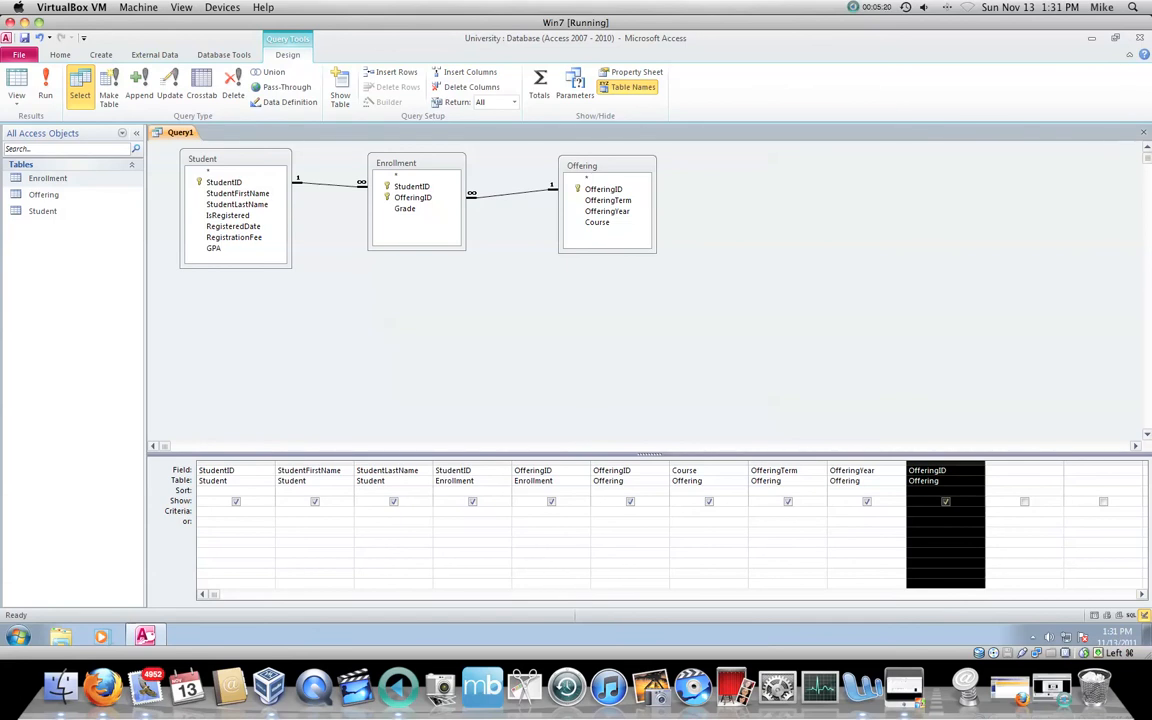
key(Delete)
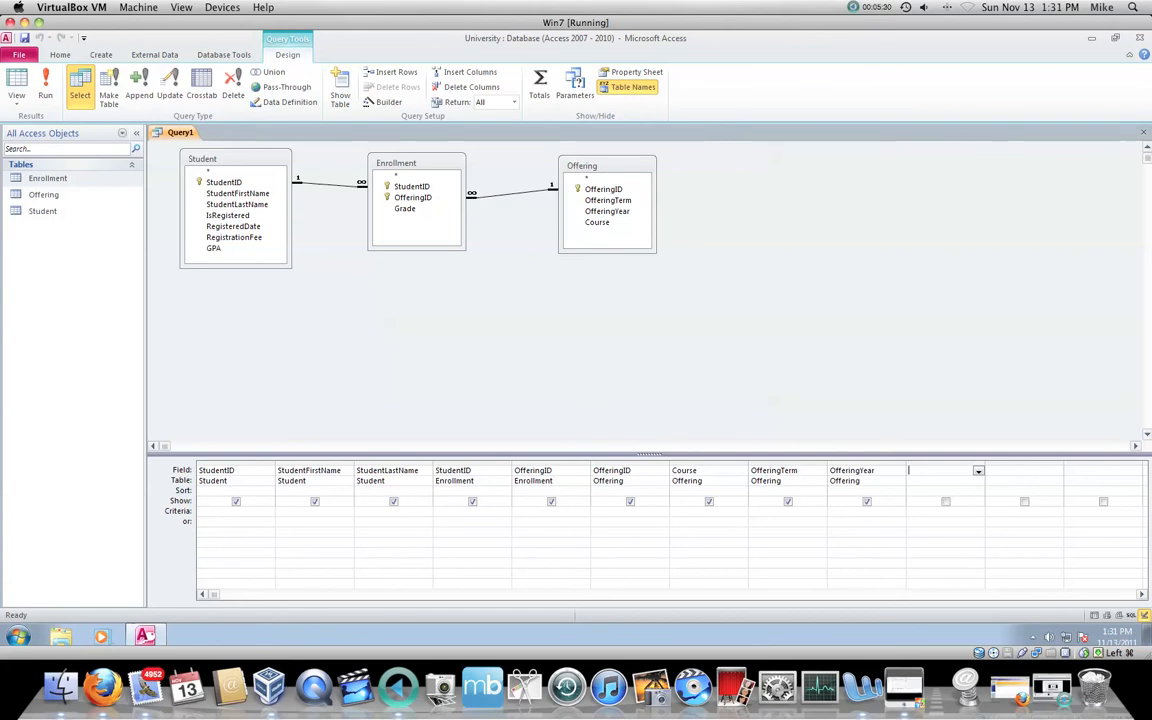
- Move the Offering table's OfferingID column behind OfferingYear and back in front of Course
click(630, 463)
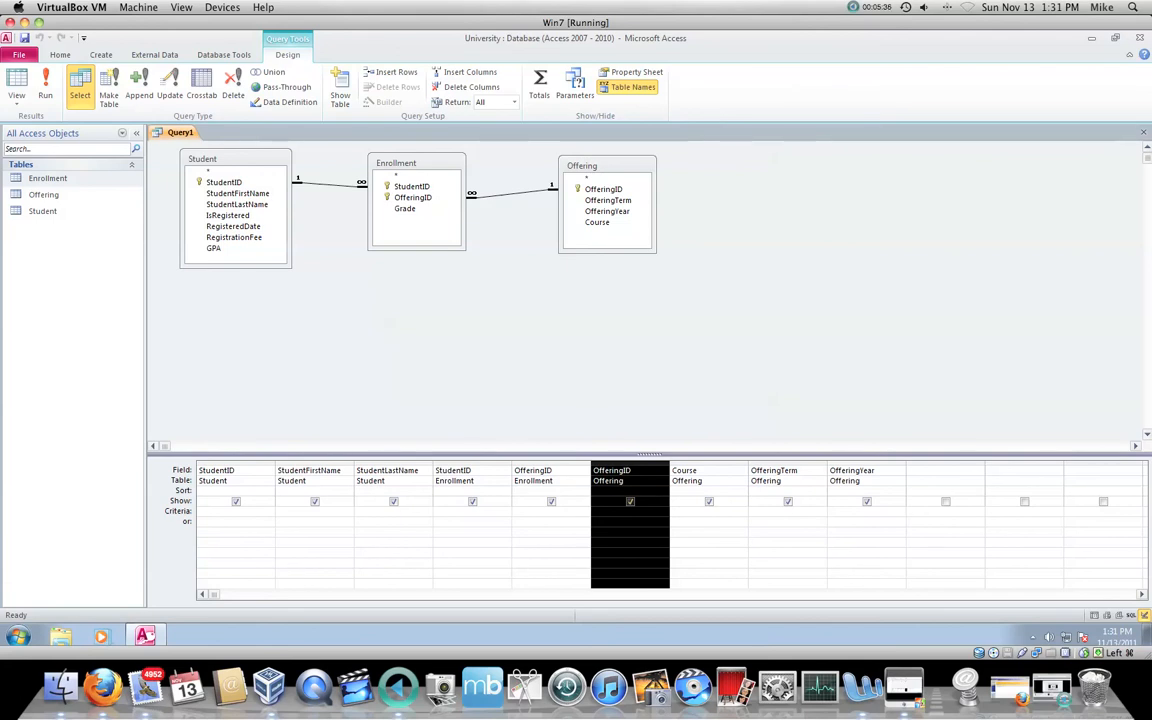
drag(630, 463, 906, 464)
drag(906, 464, 906, 464)
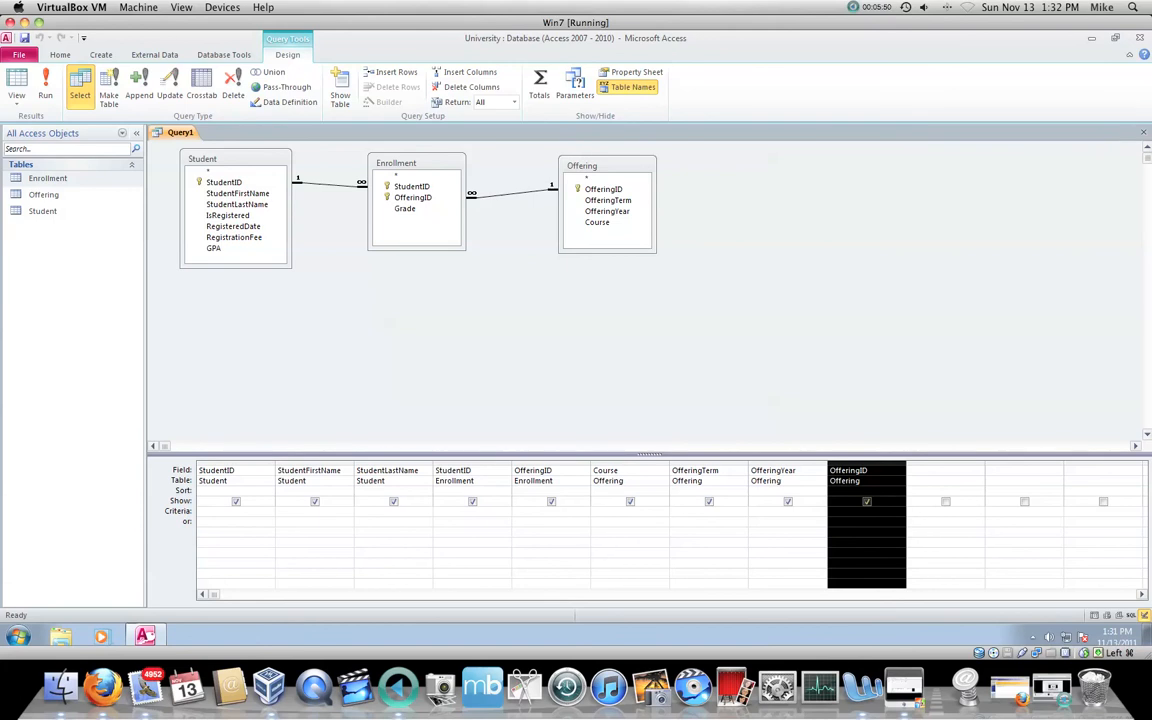
drag(866, 464, 610, 466)
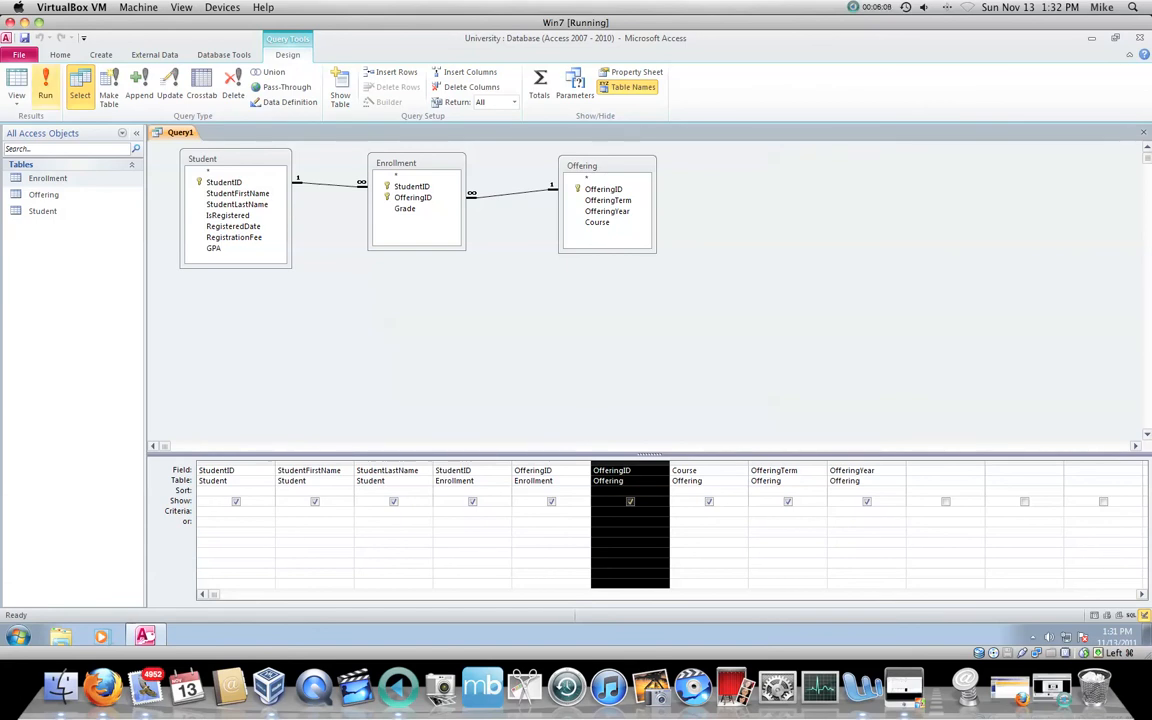
- Run the query and compare its results with the records in the Enrollment, Offering and Student tables, closing the three tables after viewing
click(45, 88)
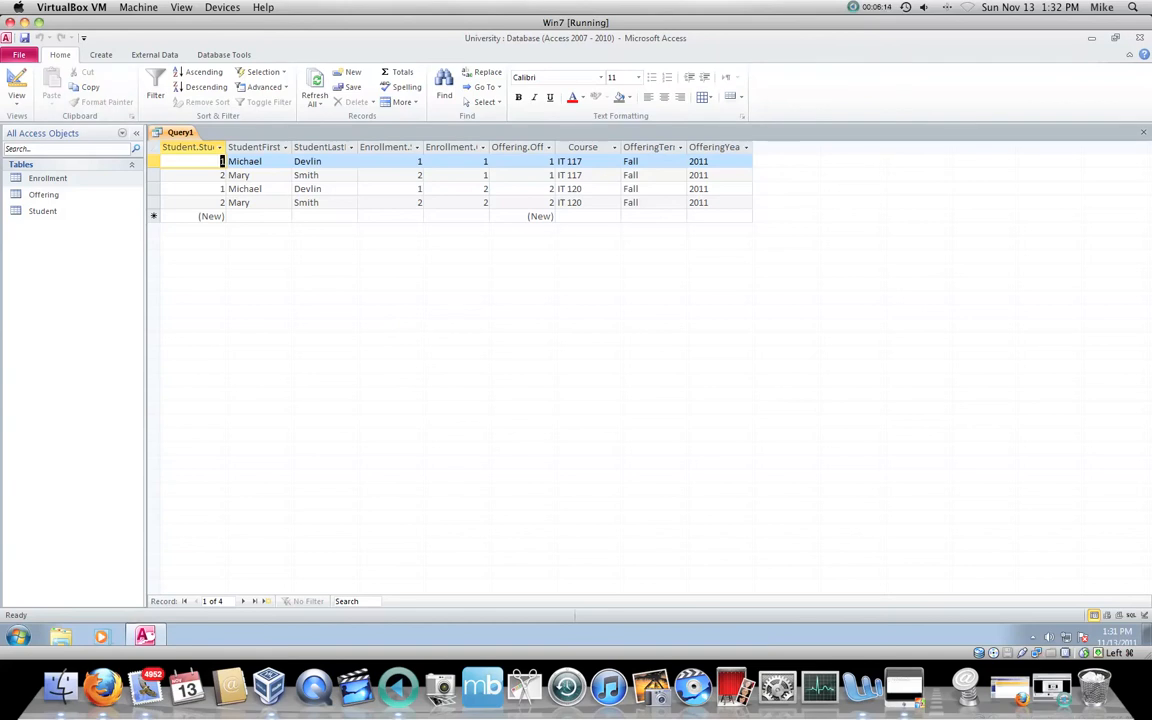
double_click(47, 178)
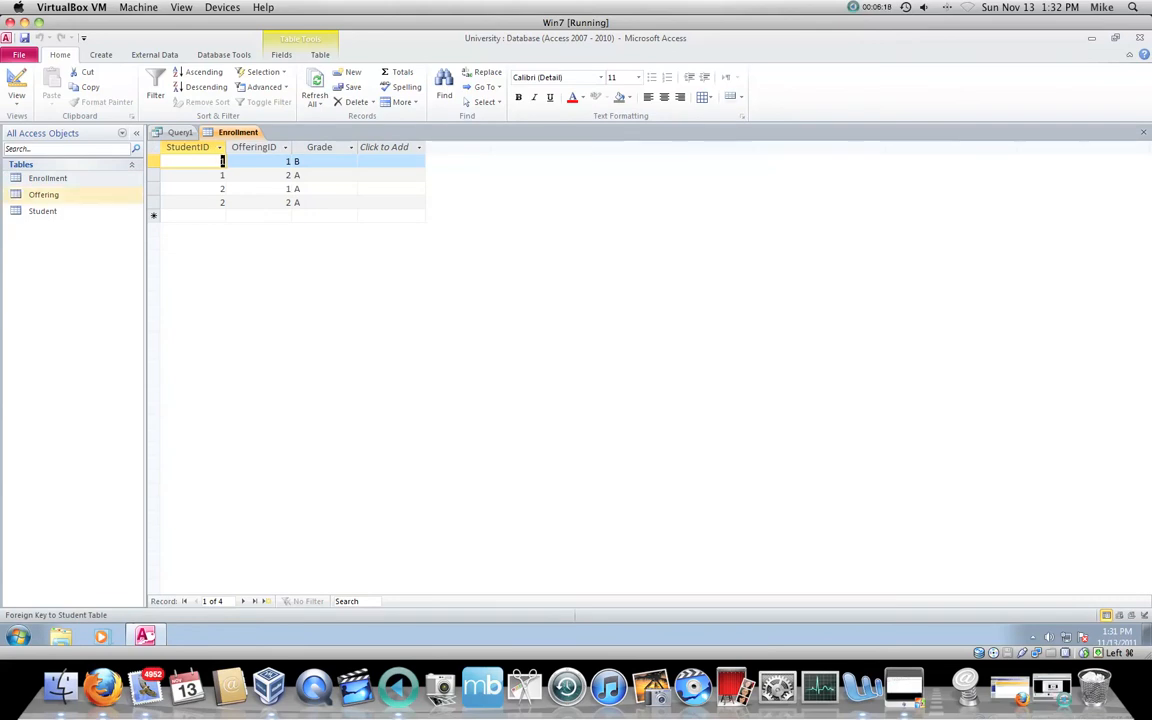
double_click(43, 194)
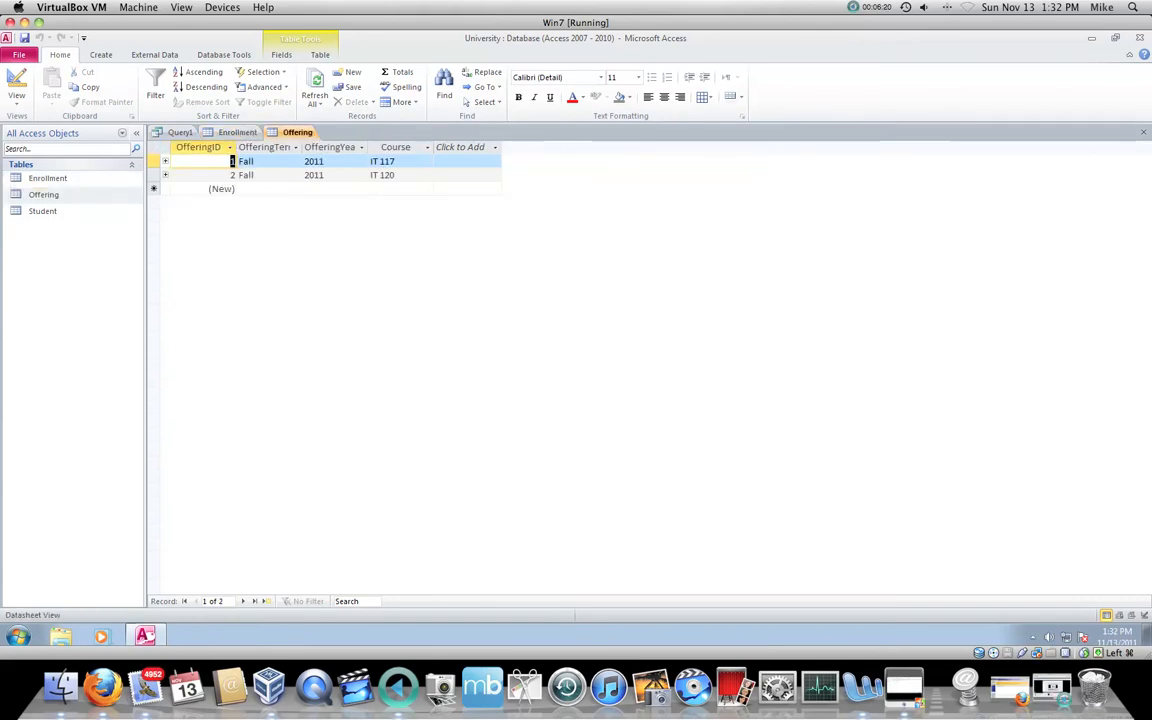
double_click(43, 211)
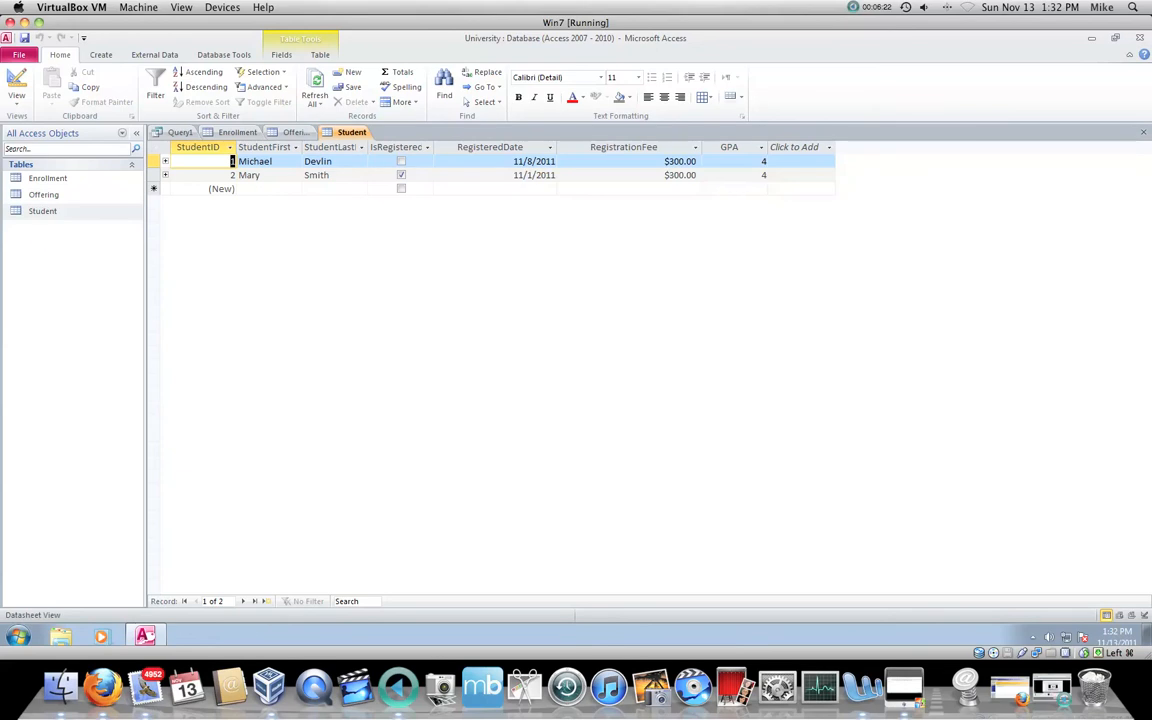
key(ctrl+w)
key(ctrl+w)
key(ctrl+w)
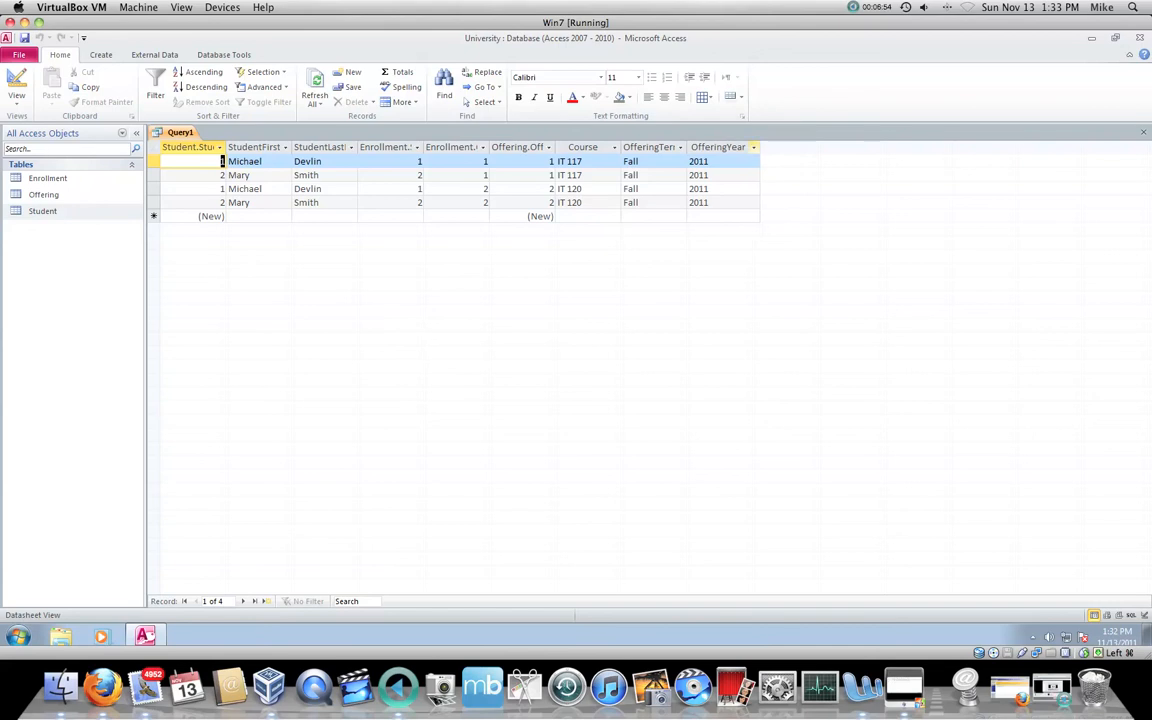
- Widen the OfferingYear and OfferingTerm columns and narrow the Course column in the query results
drag(752, 147, 760, 147)
drag(686, 147, 697, 147)
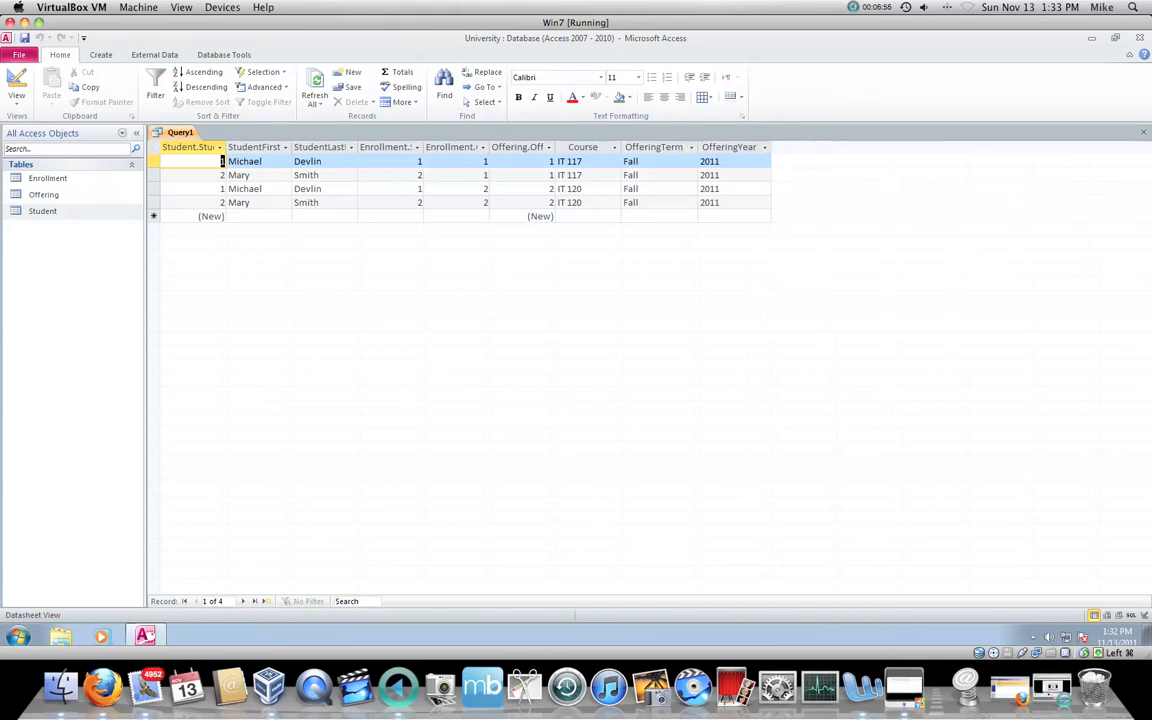
drag(621, 147, 604, 147)
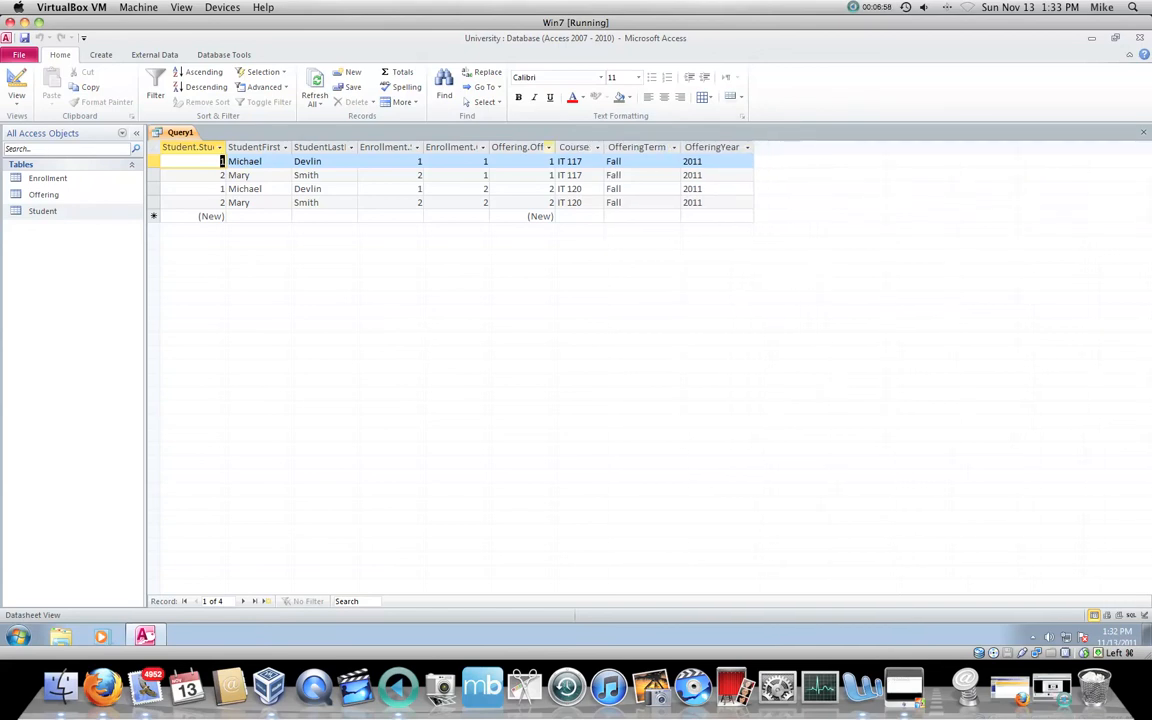
- Auto-fit the Offering.OfferingID, Enrollment.OfferingID, Enrollment.StudentID, StudentLastName, StudentFirstName and Student.StudentID columns to their full headings
click(548, 147)
key(Escape)
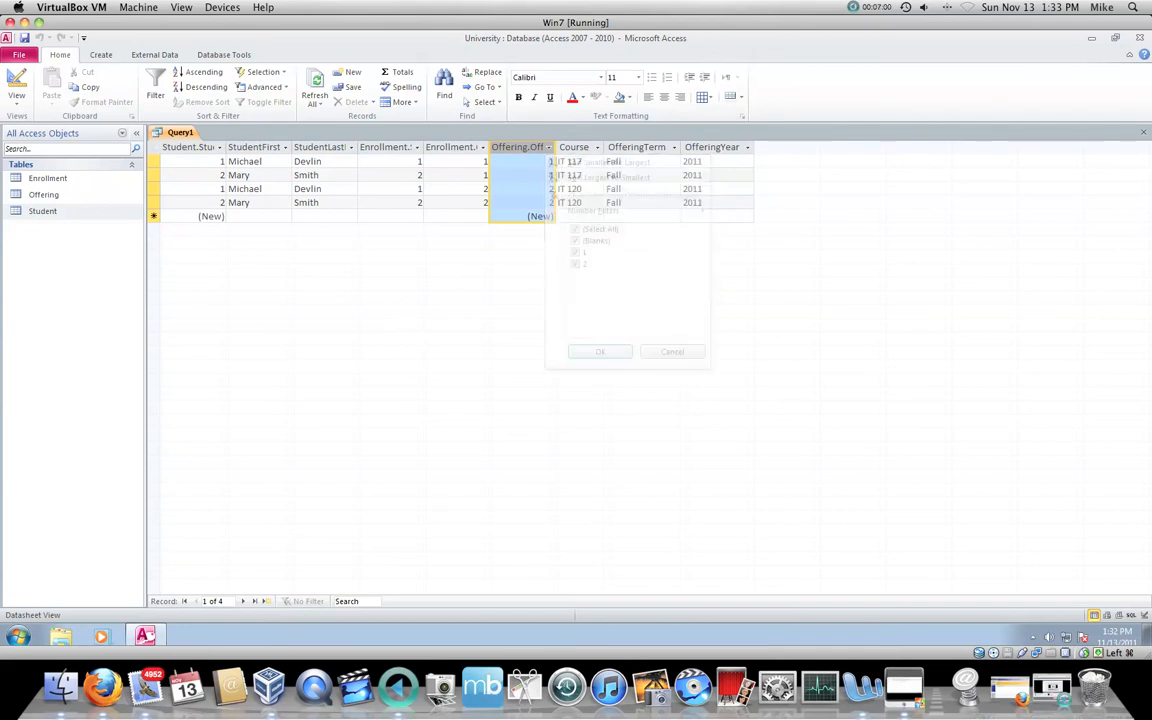
double_click(555, 147)
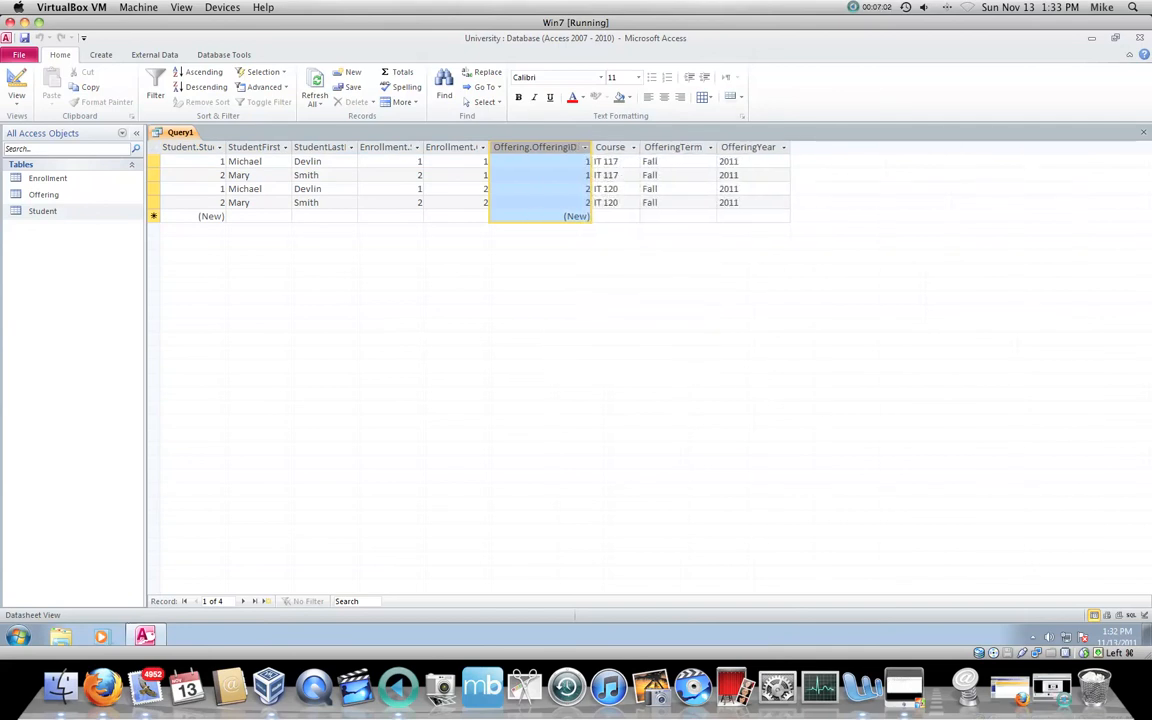
double_click(489, 147)
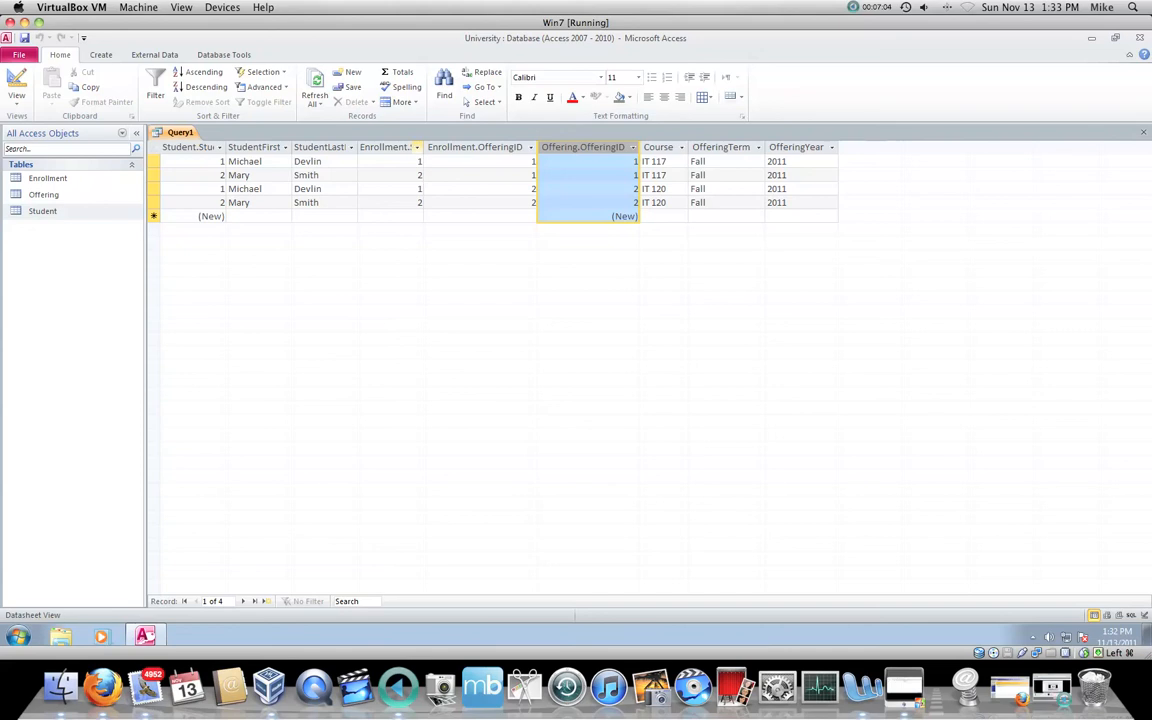
double_click(424, 147)
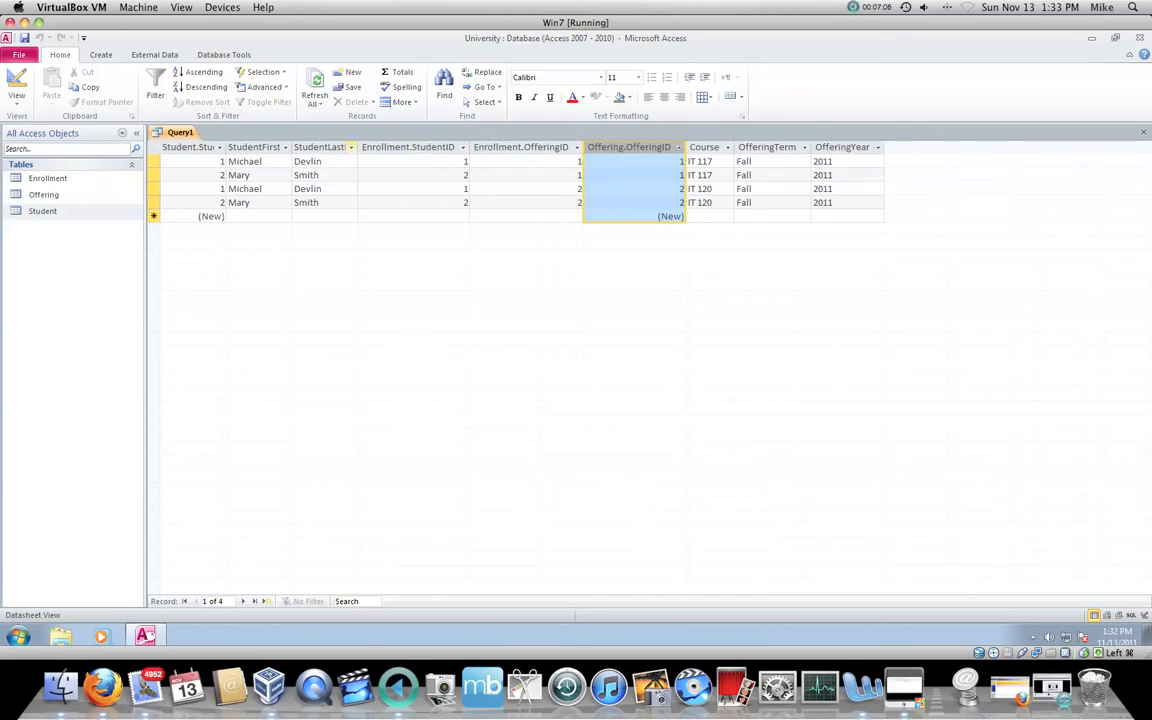
double_click(358, 147)
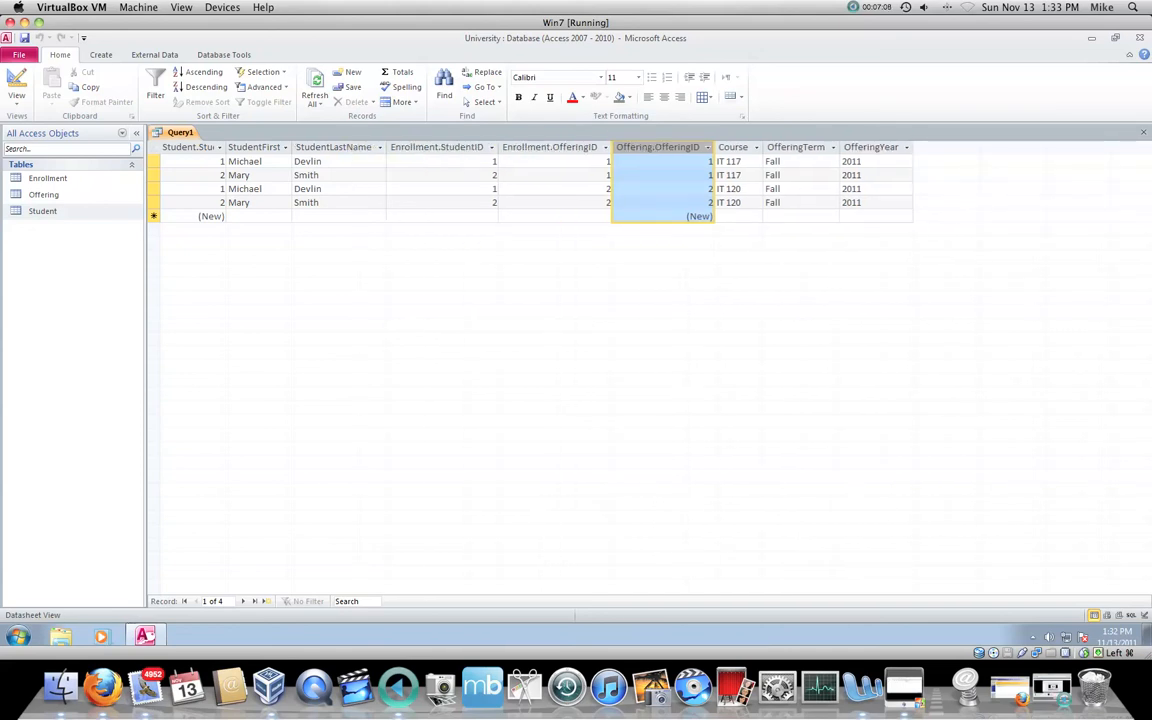
double_click(291, 147)
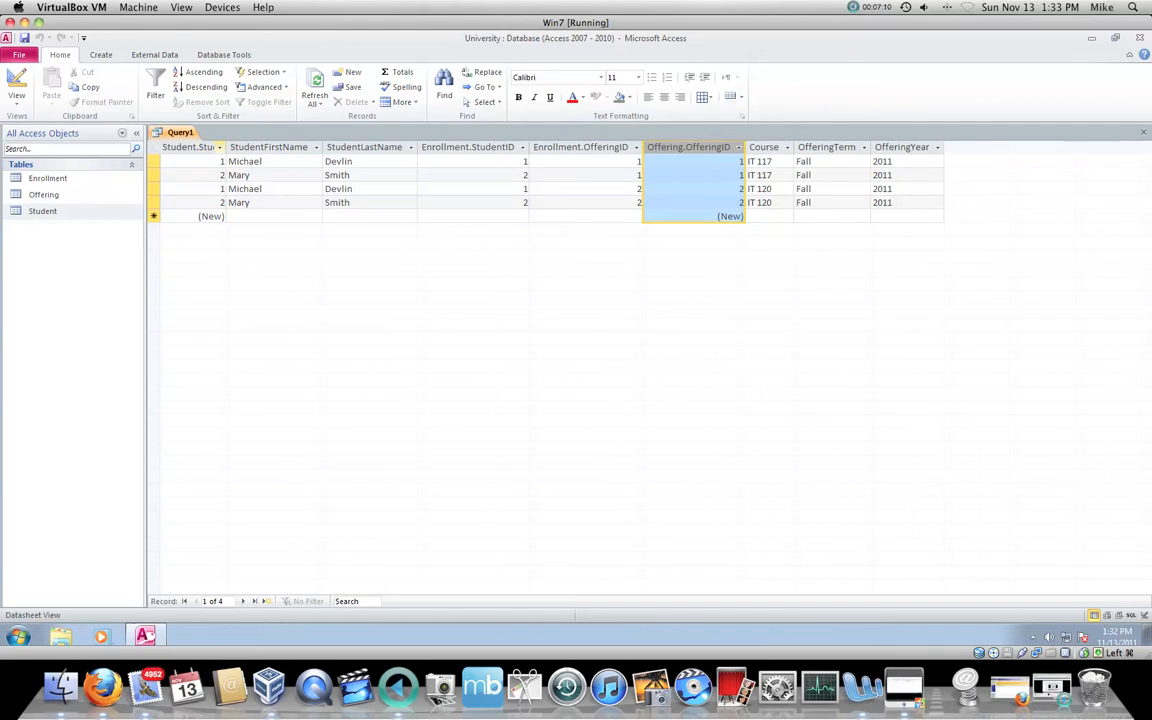
double_click(227, 147)
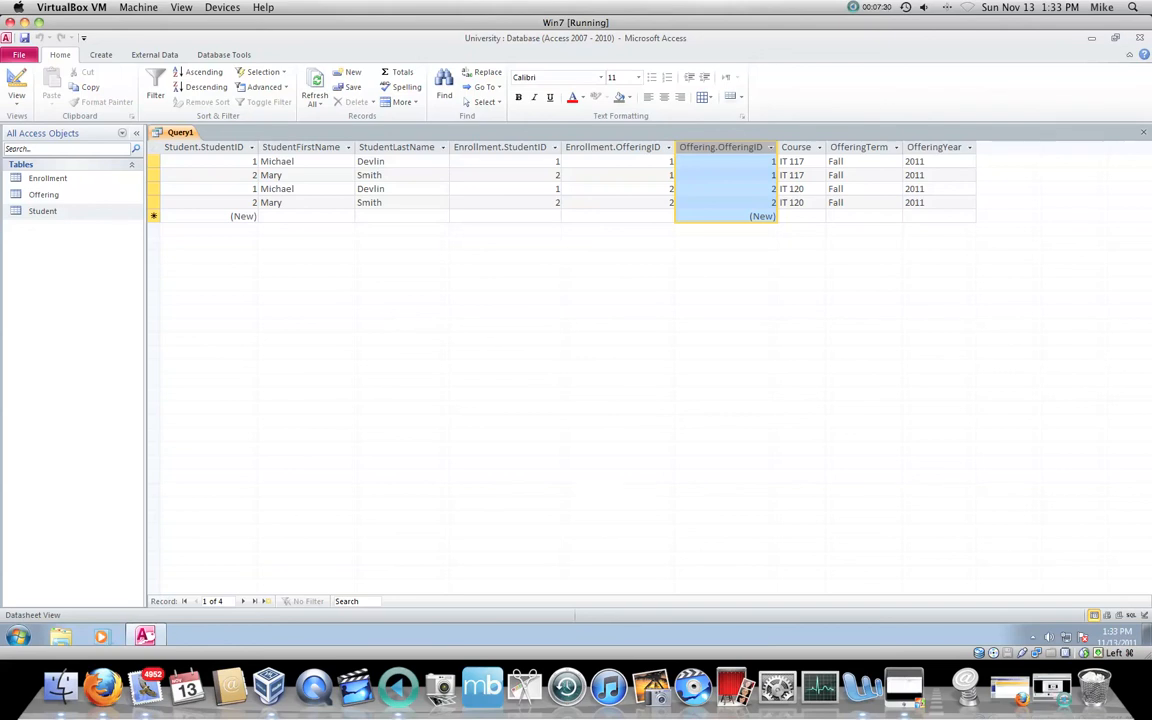
- Highlight the Enrollment.StudentID and Enrollment.OfferingID columns and save the query as StudentEnrollments
drag(500, 147, 612, 147)
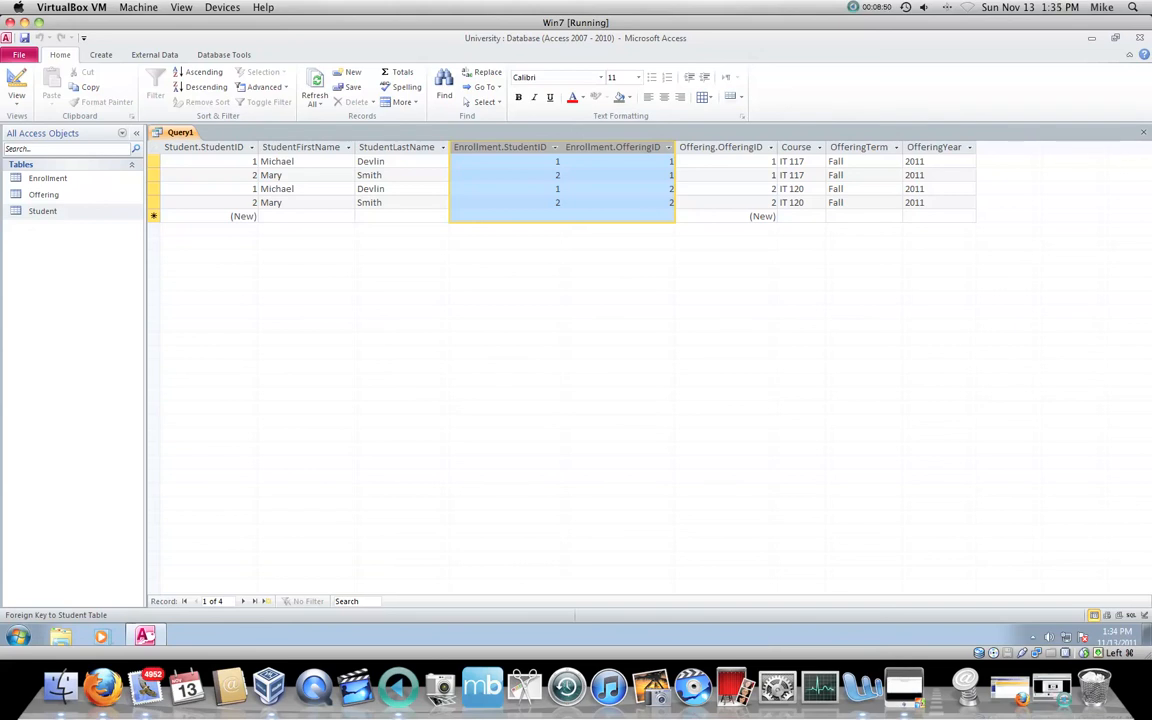
key(ctrl+s)
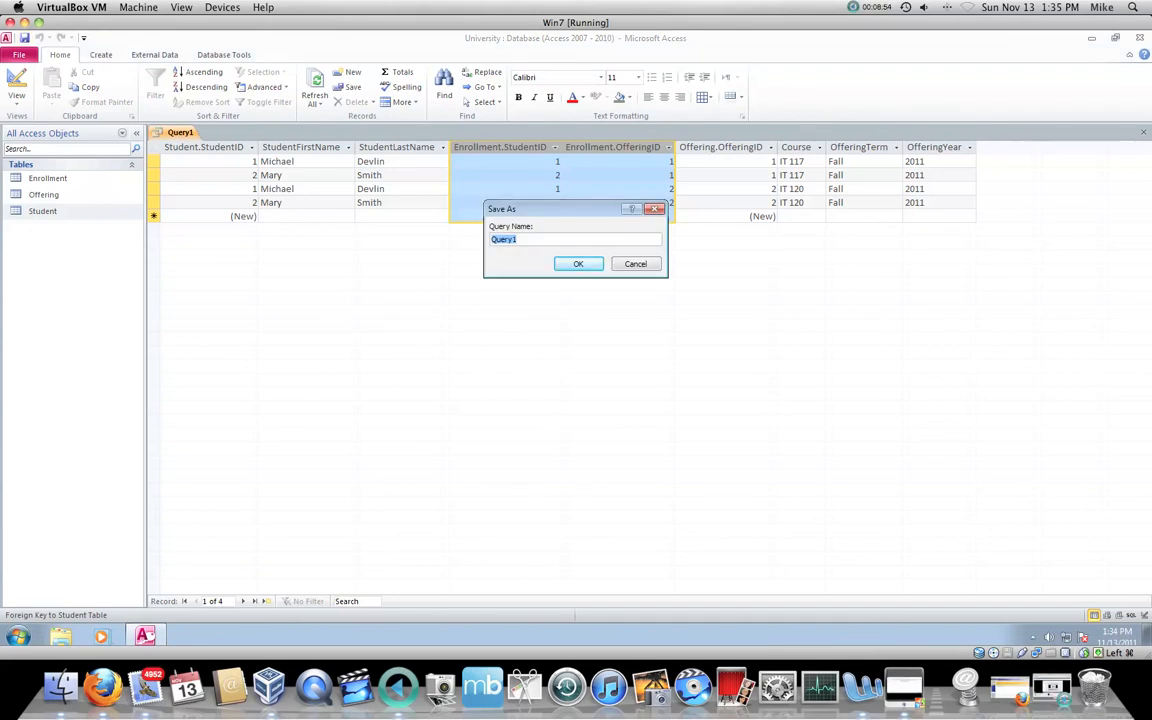
text(StudentEnrollments)
key(Return)
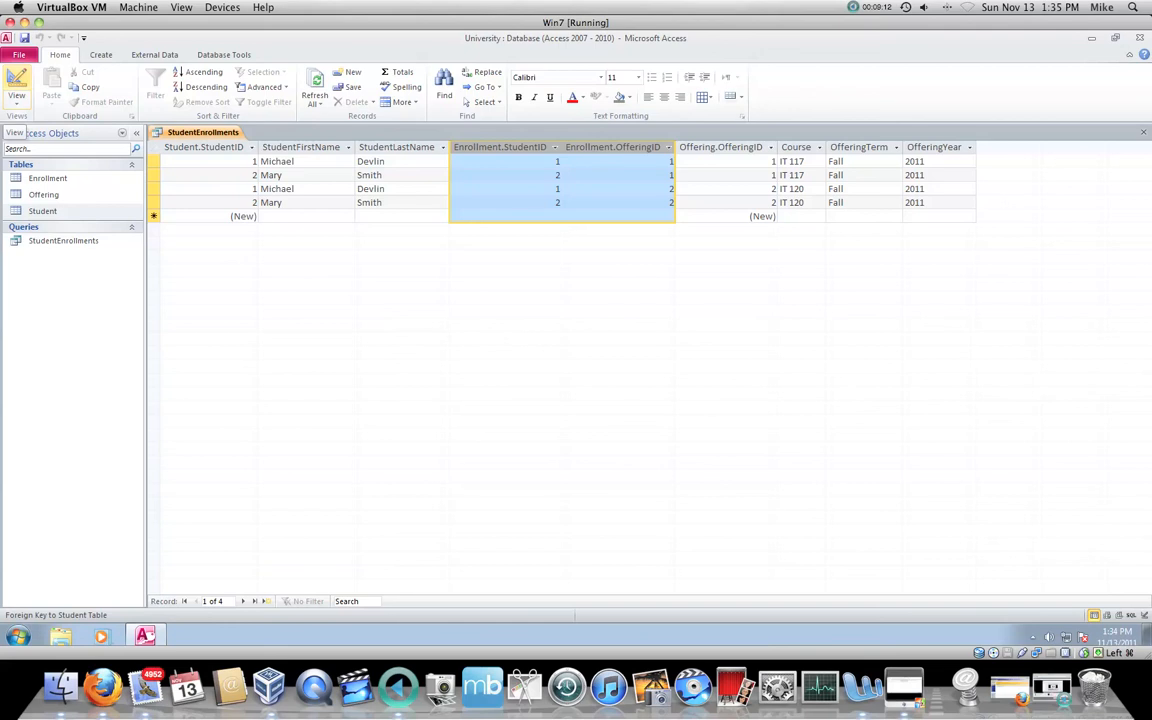
- Return to the query's design and set StudentFirstName to sort ascending
click(16, 88)
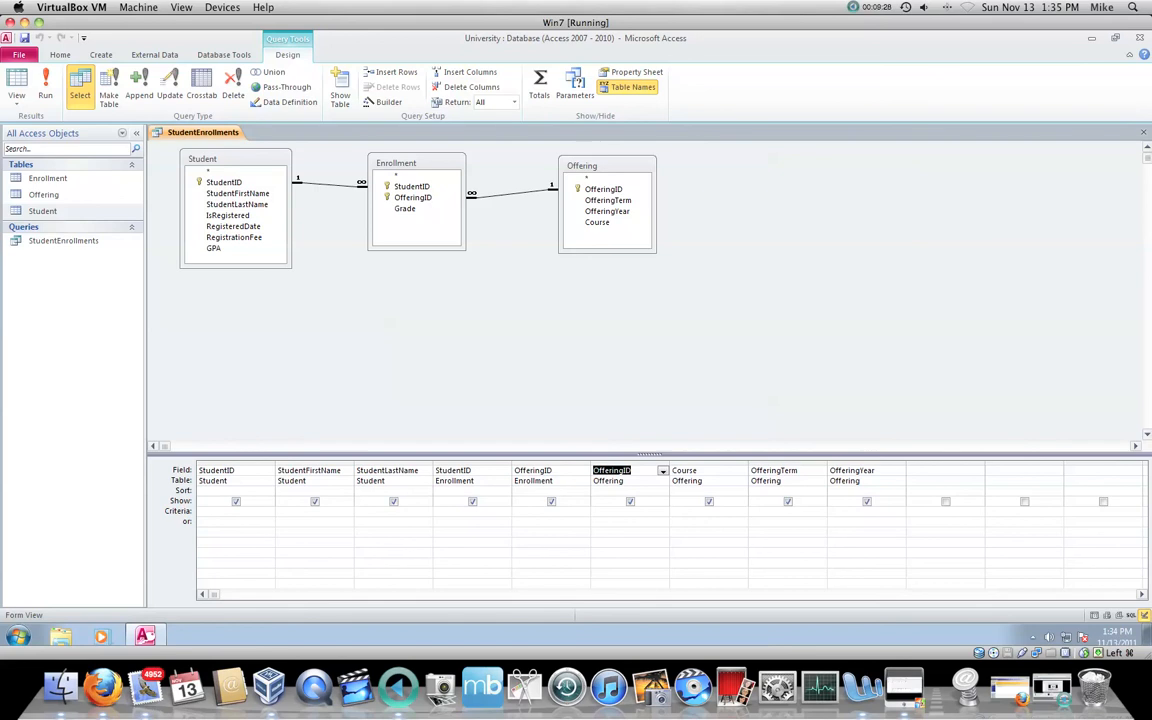
click(241, 470)
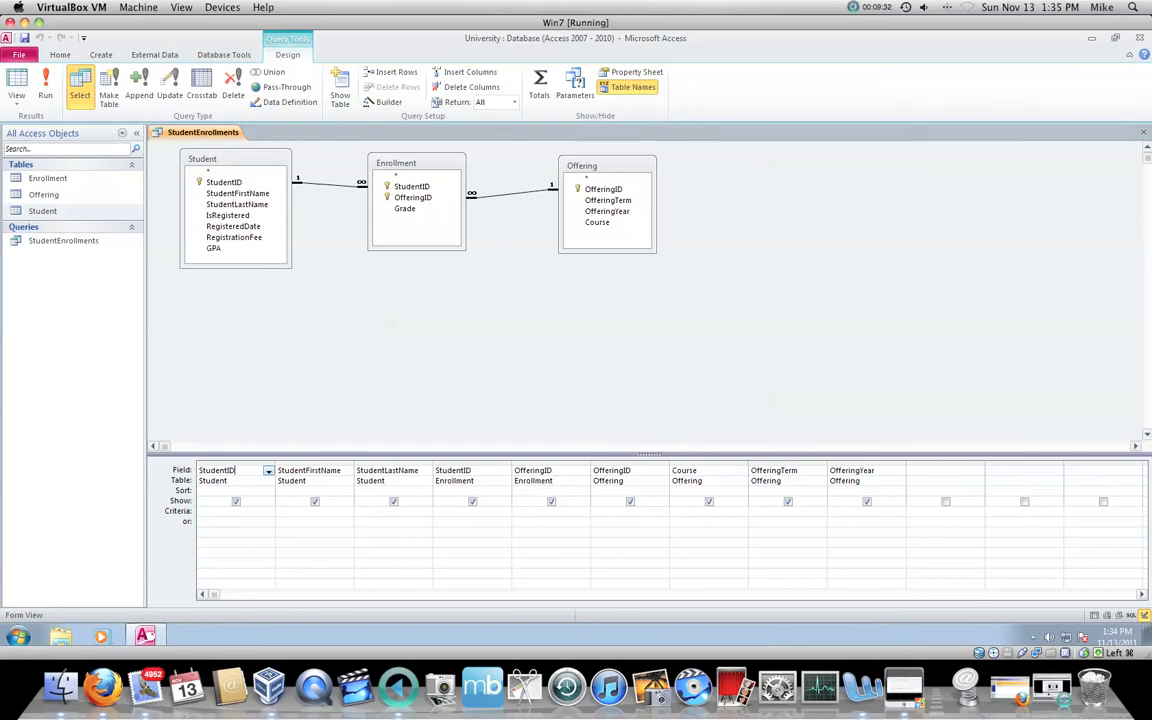
key(Down)
key(Down)
click(309, 491)
click(347, 492)
click(314, 502)
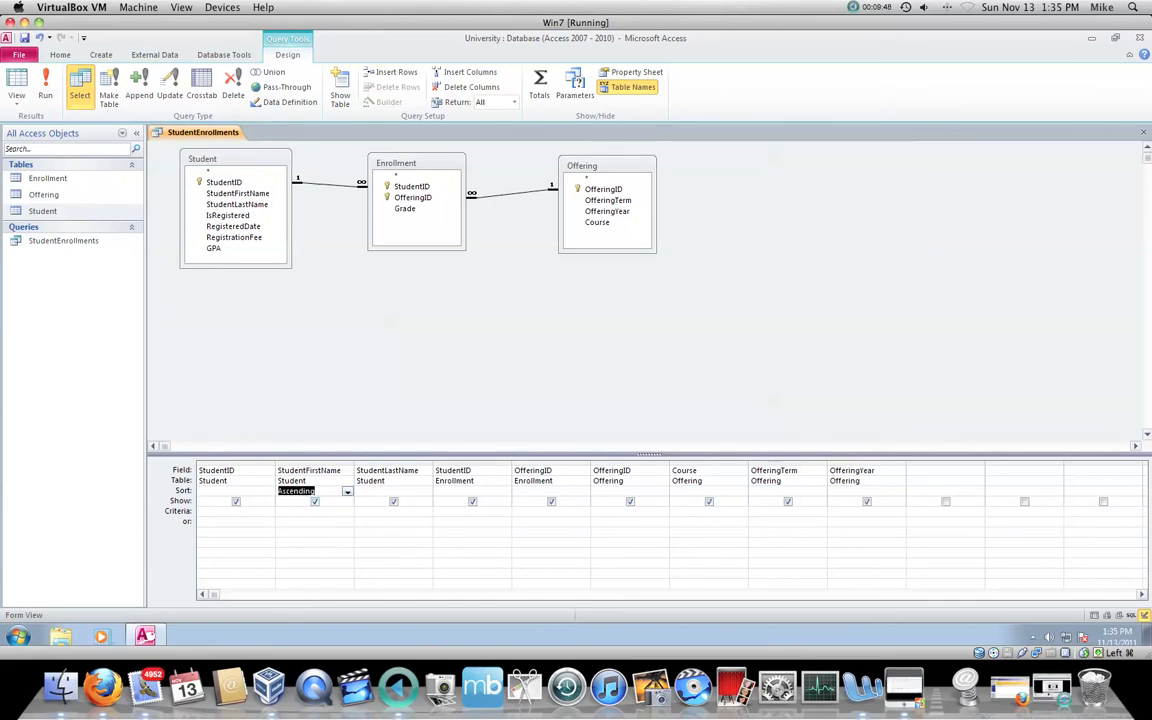
- Set StudentLastName to sort ascending and run the query
click(396, 491)
click(426, 492)
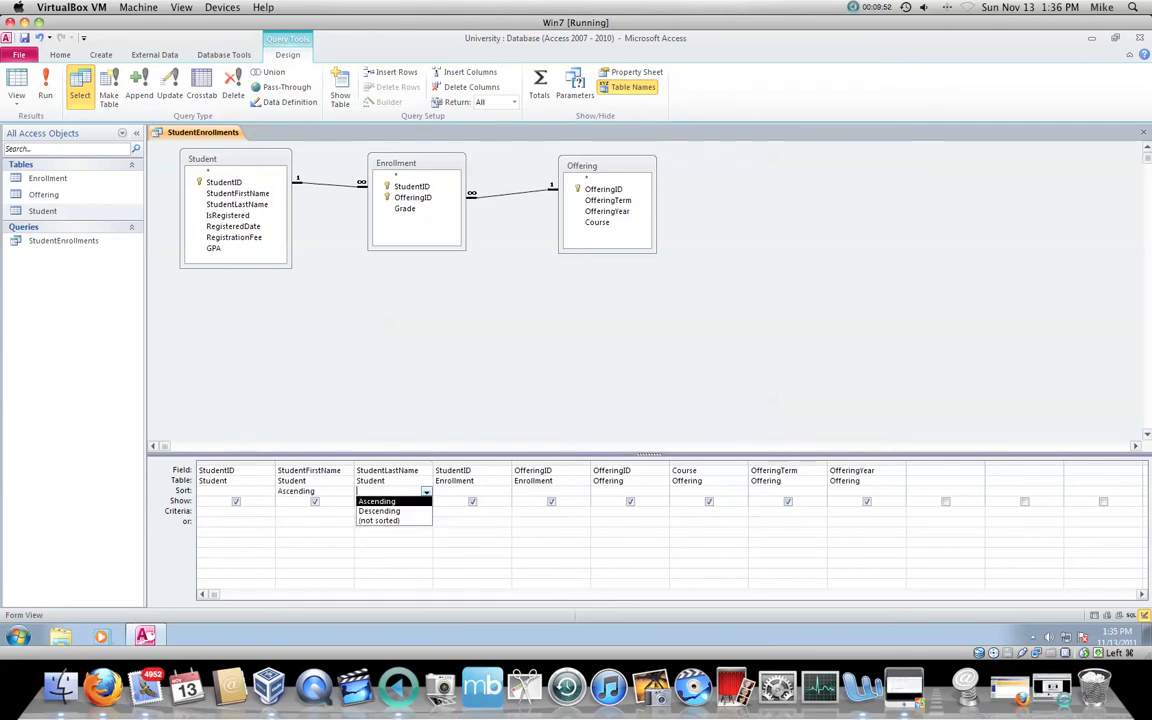
click(380, 502)
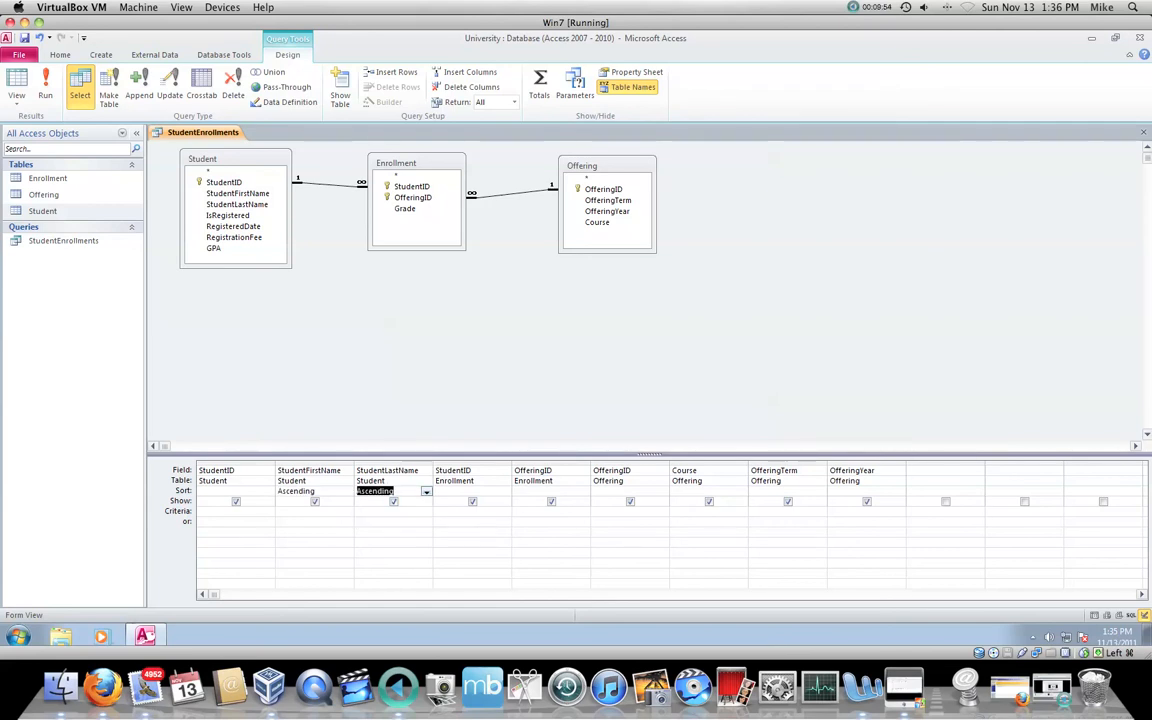
click(45, 88)
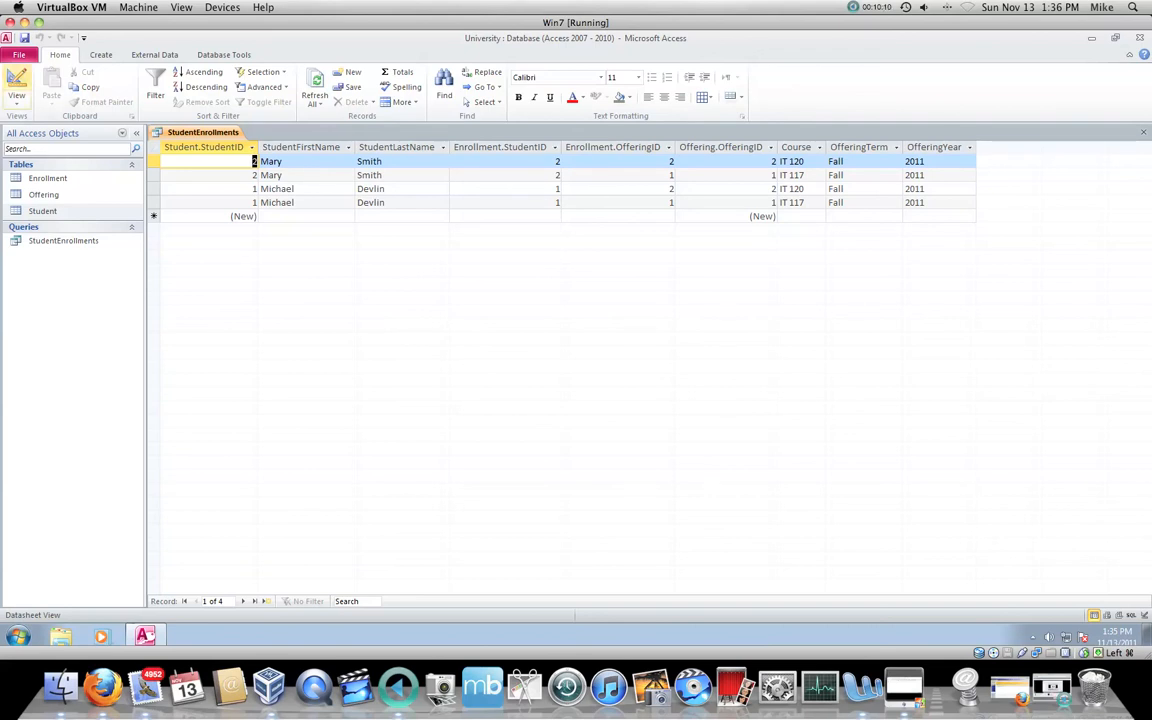
- Move the StudentLastName column in front of StudentFirstName in the query's design and rerun the query
click(16, 85)
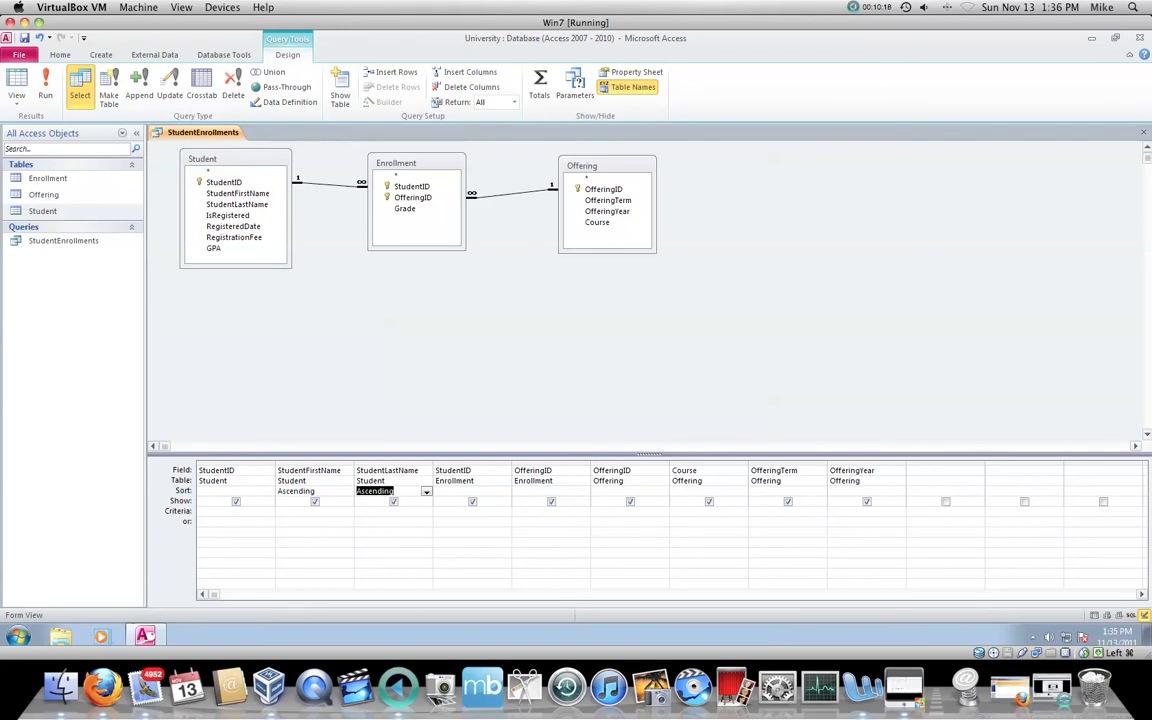
click(393, 463)
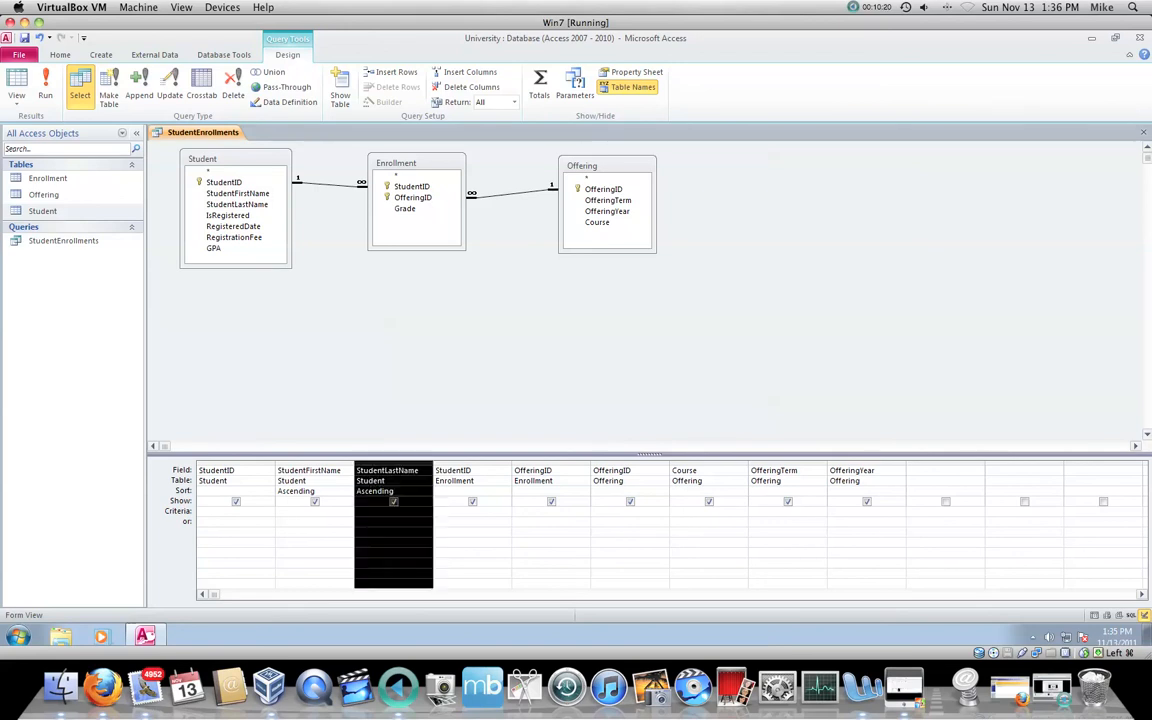
drag(393, 463, 290, 464)
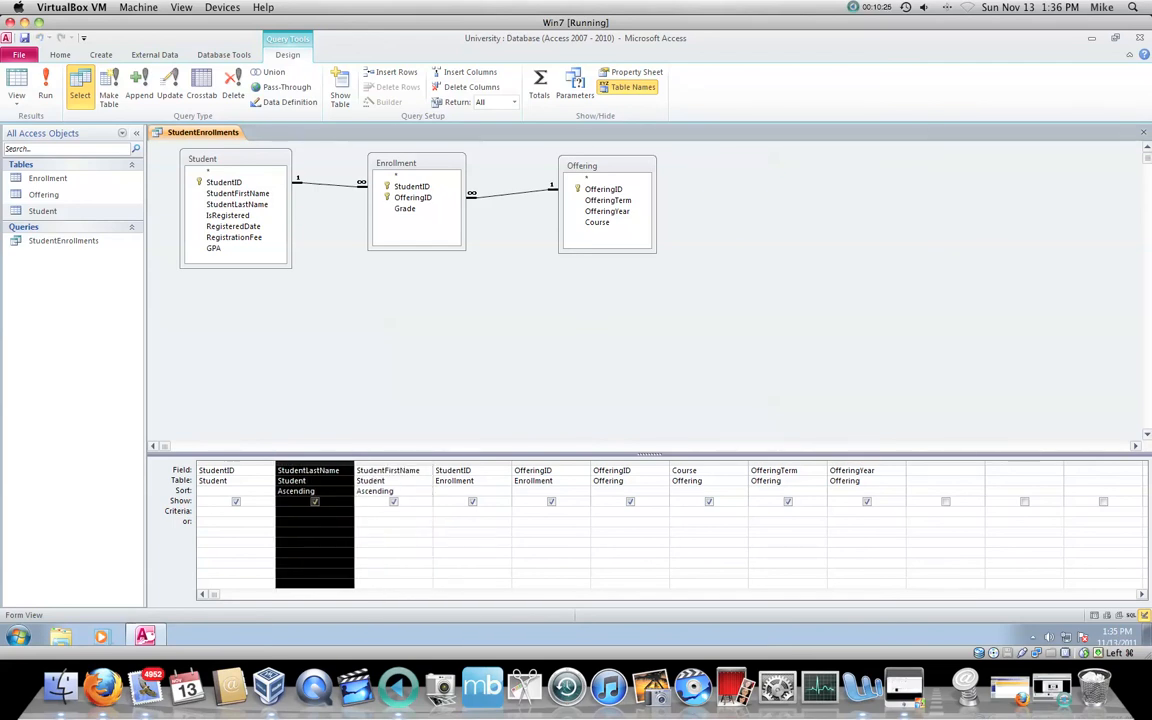
click(45, 88)
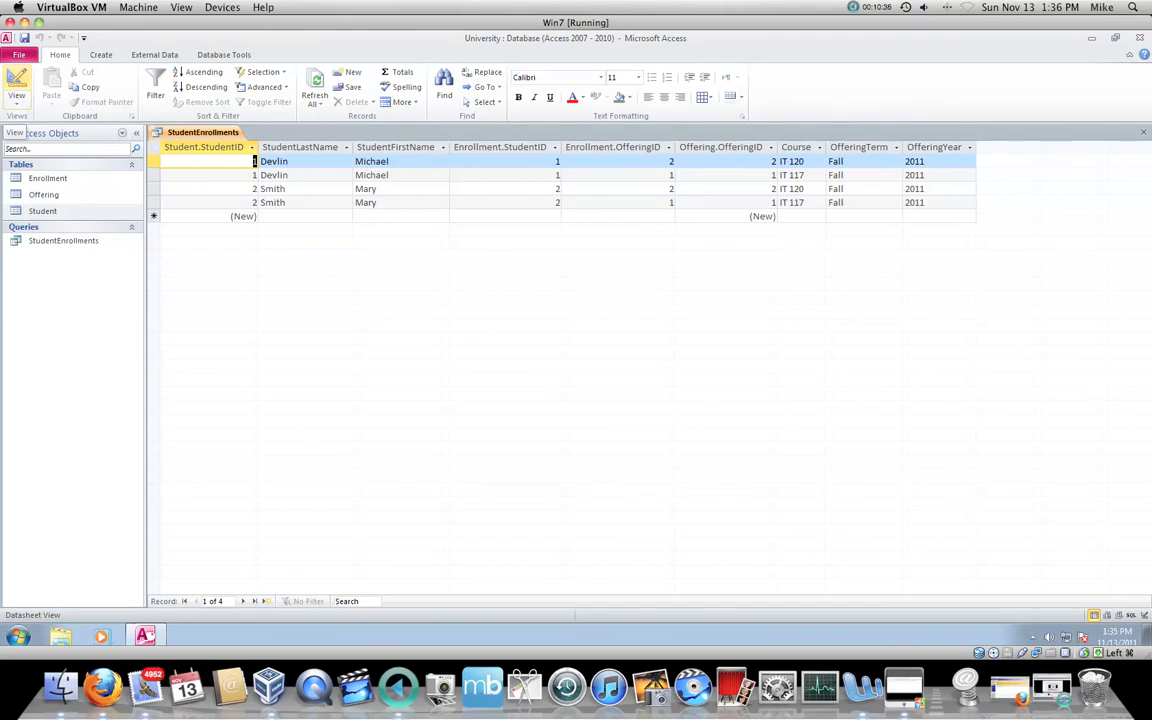
- Set the criterion of the Student table's StudentID to 1 in the query's design and run the query
click(17, 90)
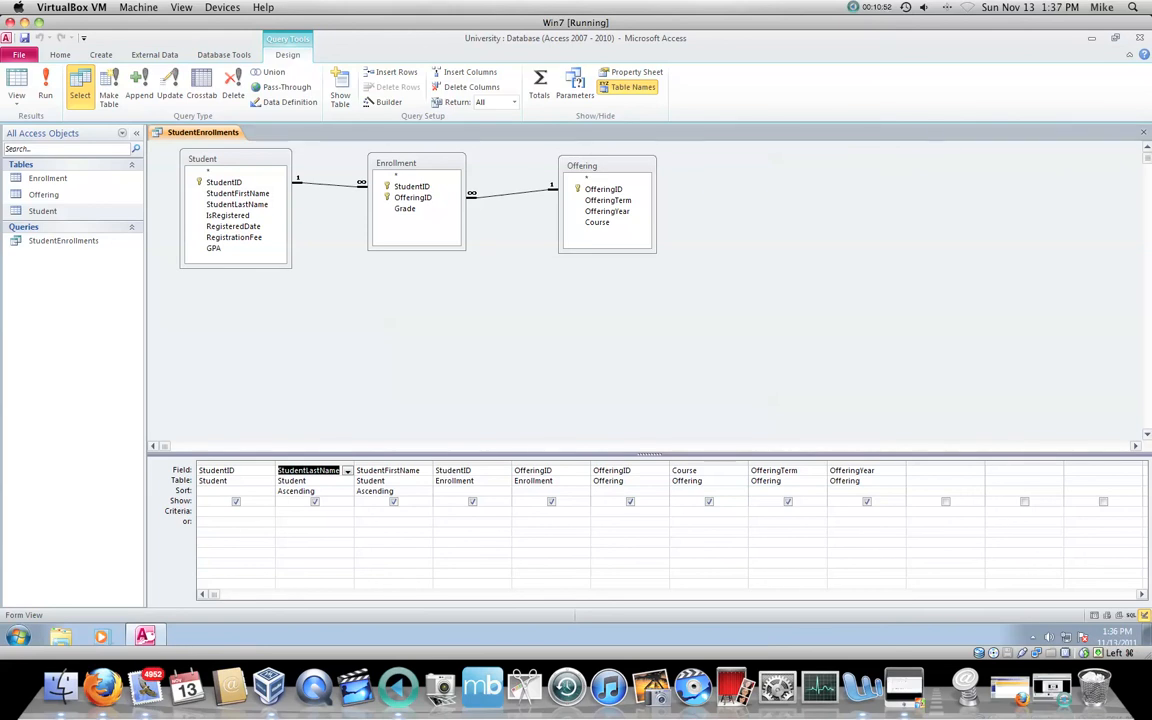
click(603, 511)
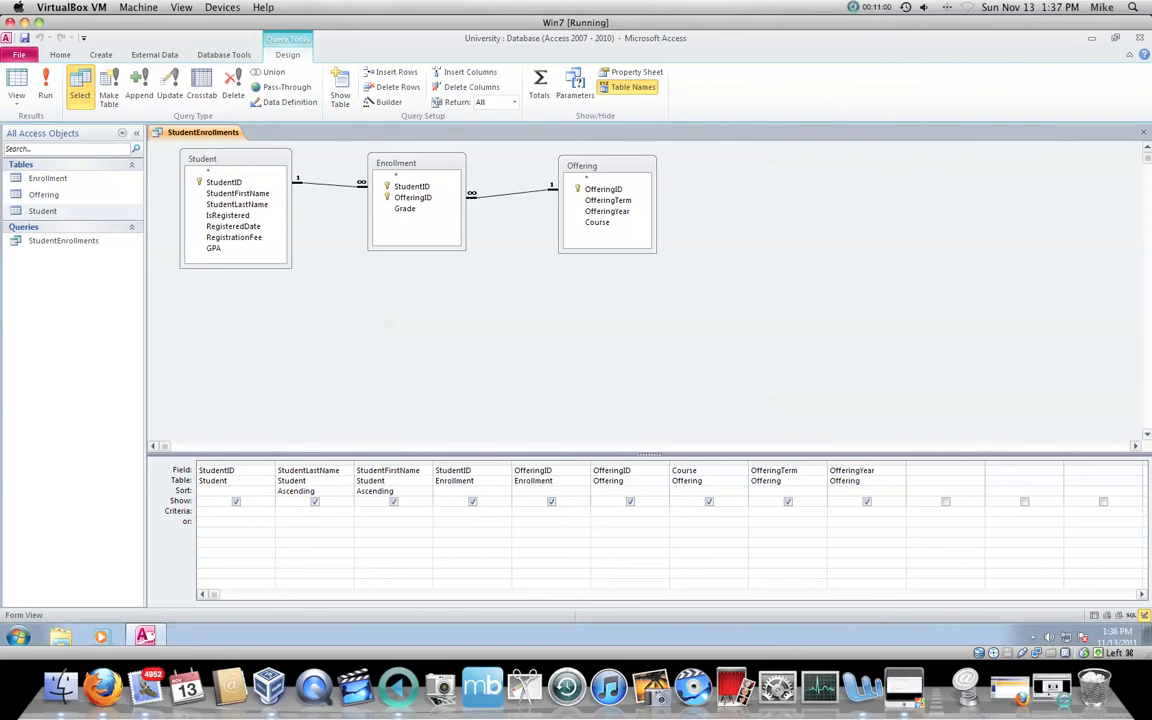
click(220, 511)
text(1)
click(45, 88)
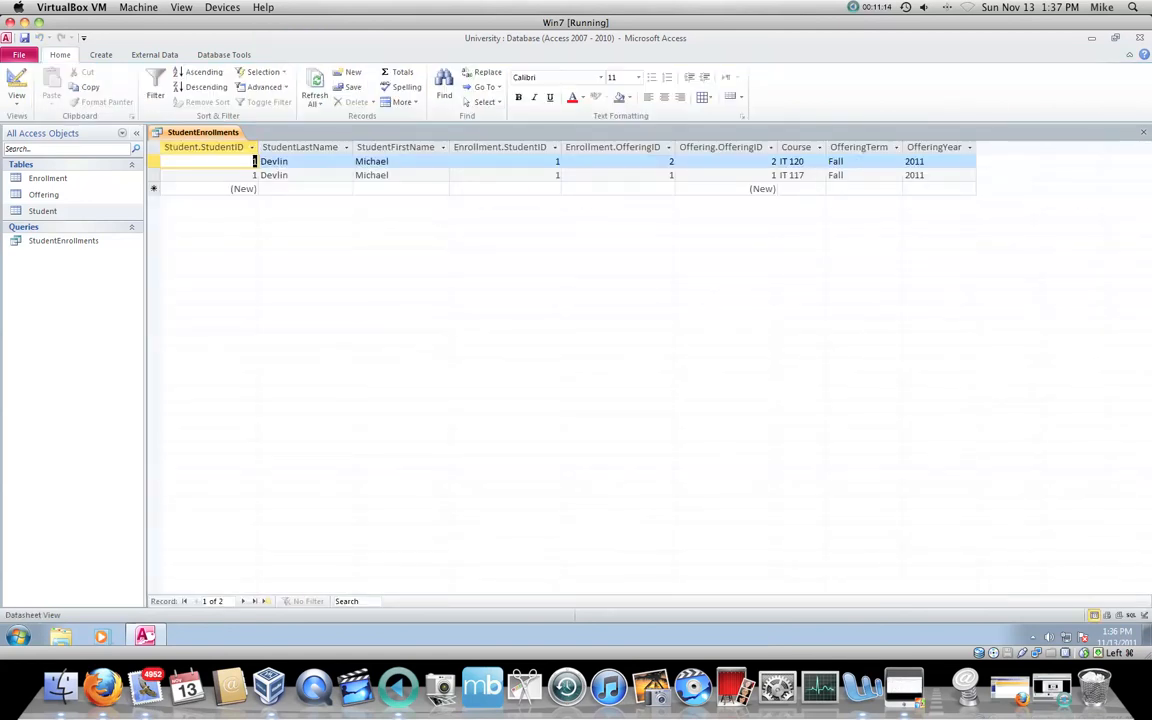
- Remove the StudentID criterion, set the Course criterion to IT 117 and run the query
click(17, 88)
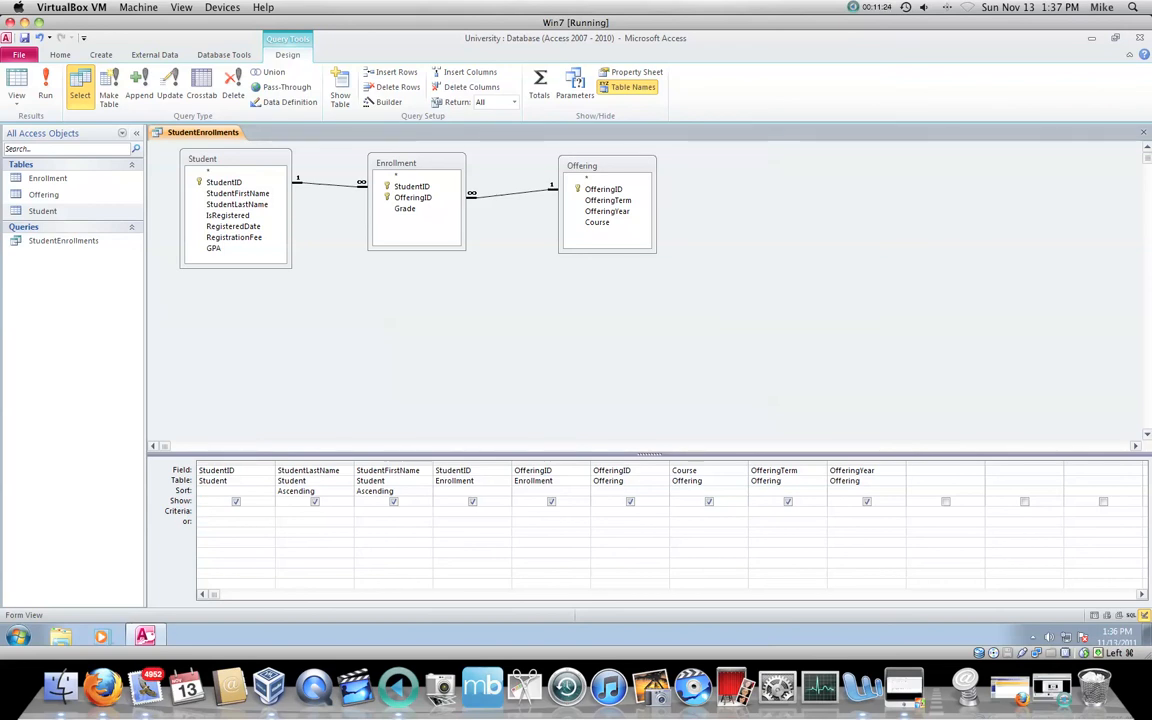
text(IT 117)
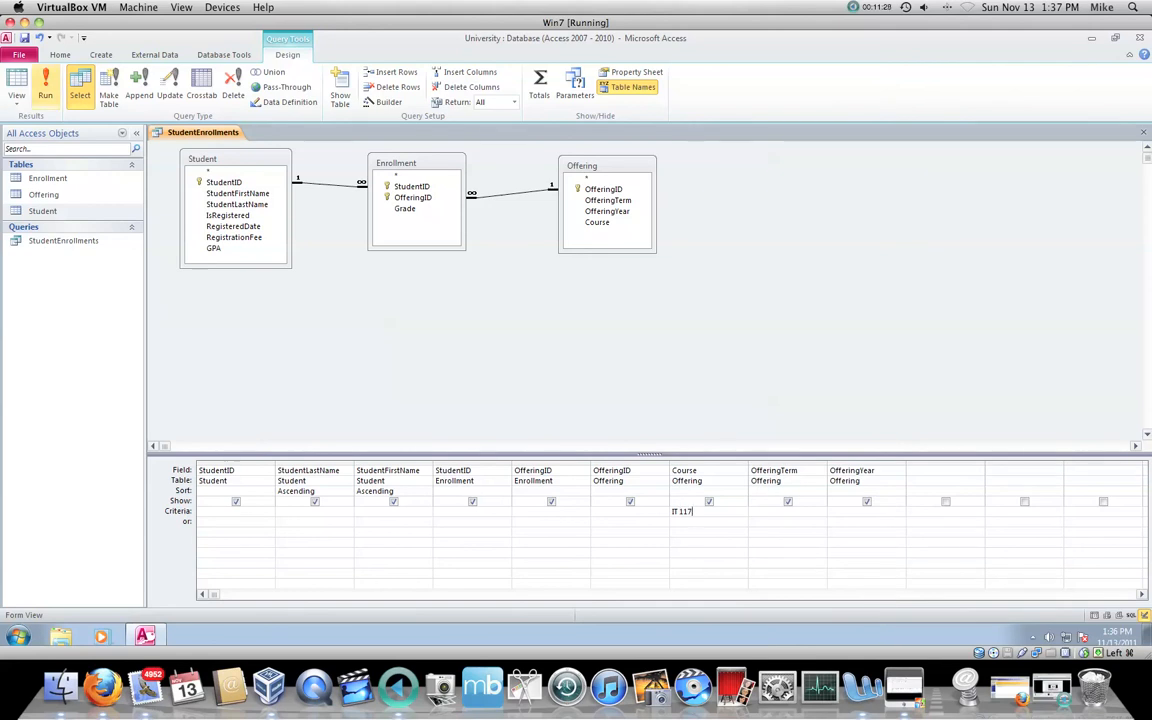
click(45, 88)
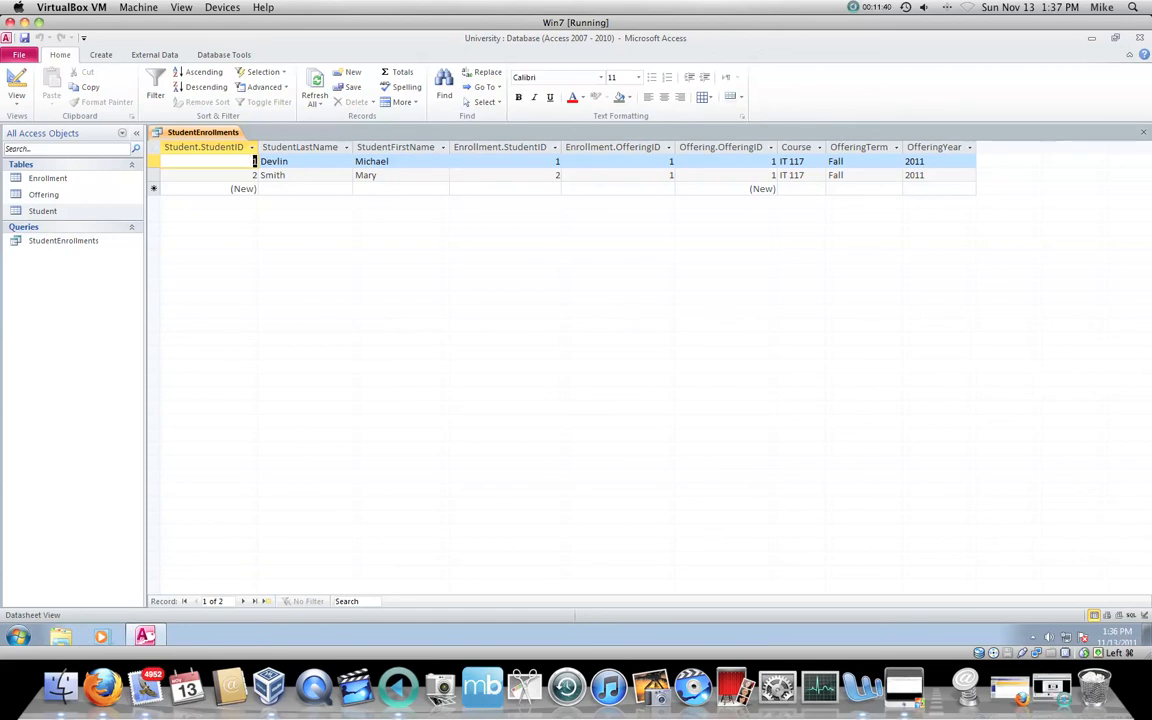
- Add the Enrollment table's Grade field to the query's design, in front of the Offering table's OfferingID
click(16, 82)
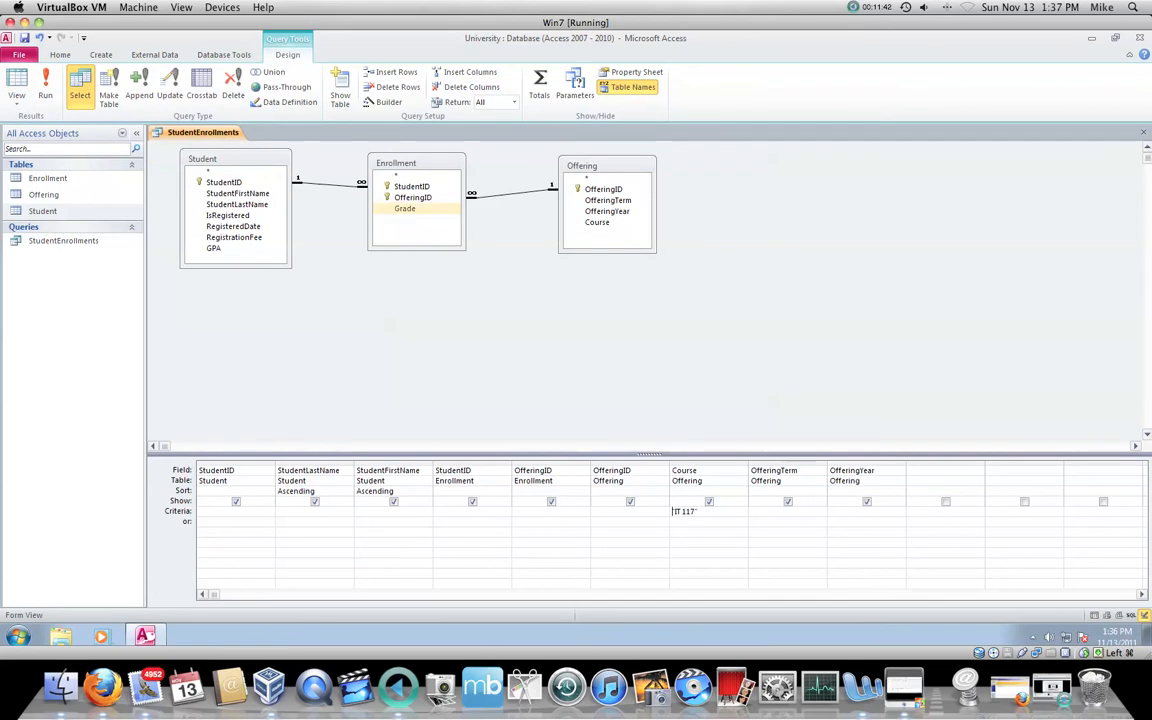
click(405, 208)
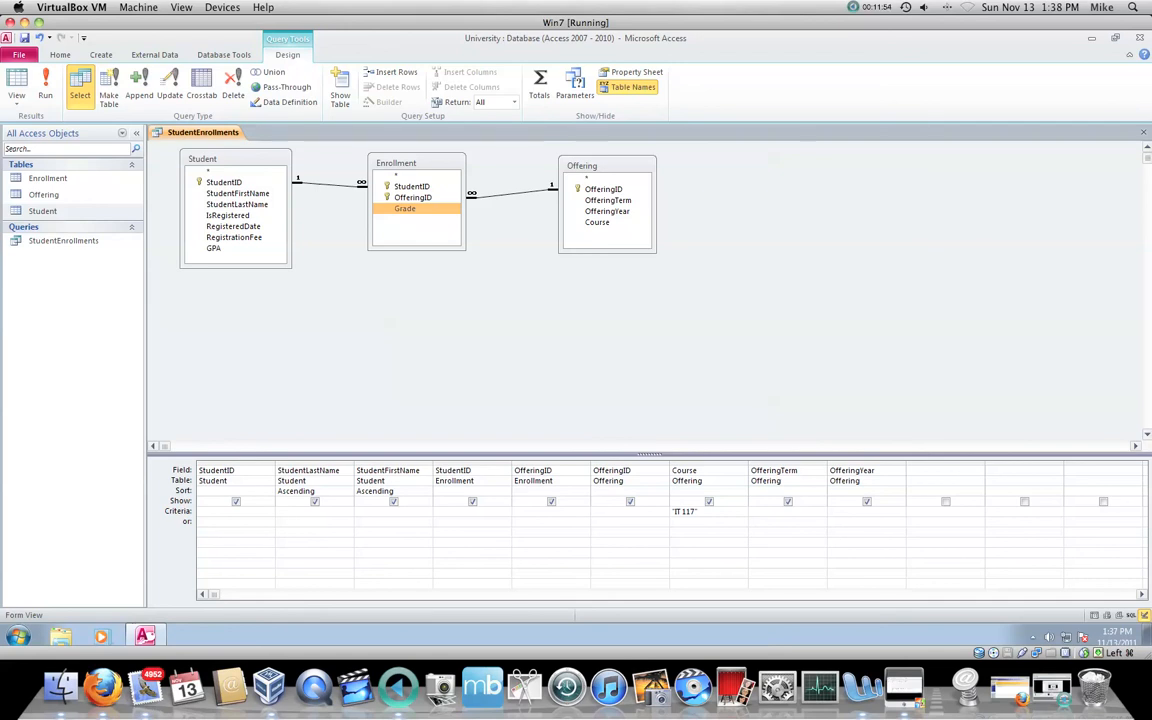
drag(405, 208, 630, 470)
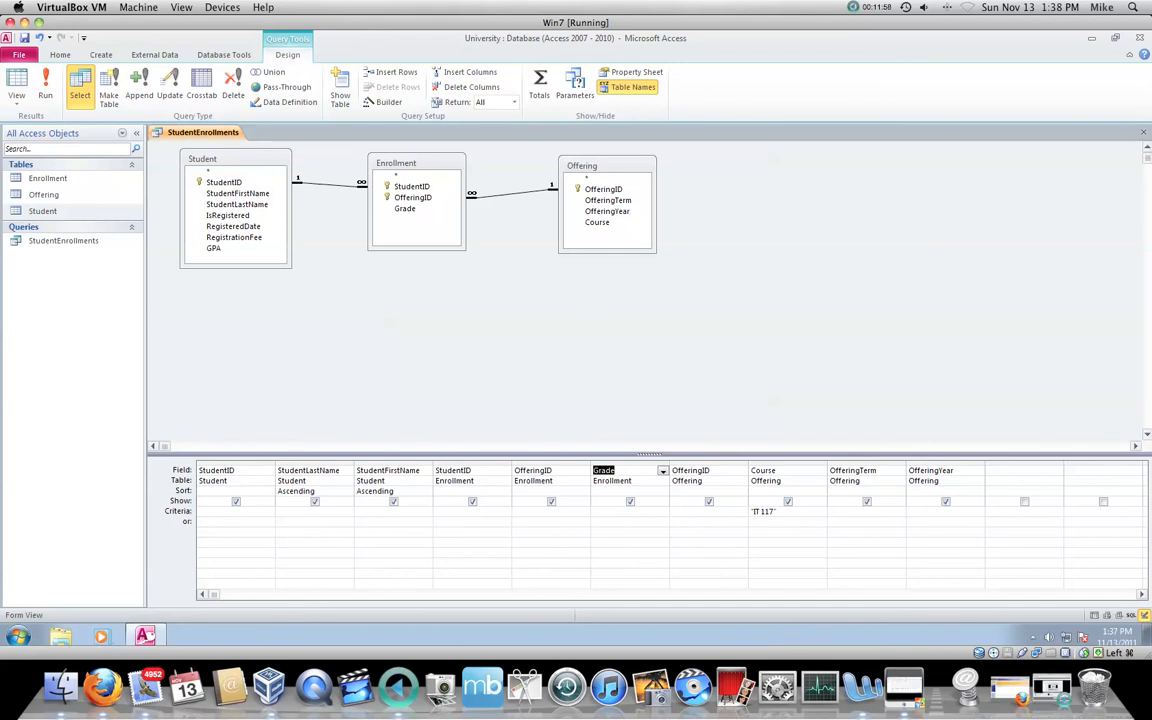
- Set the Grade criterion to >"B" and run the query
click(625, 511)
text(>)
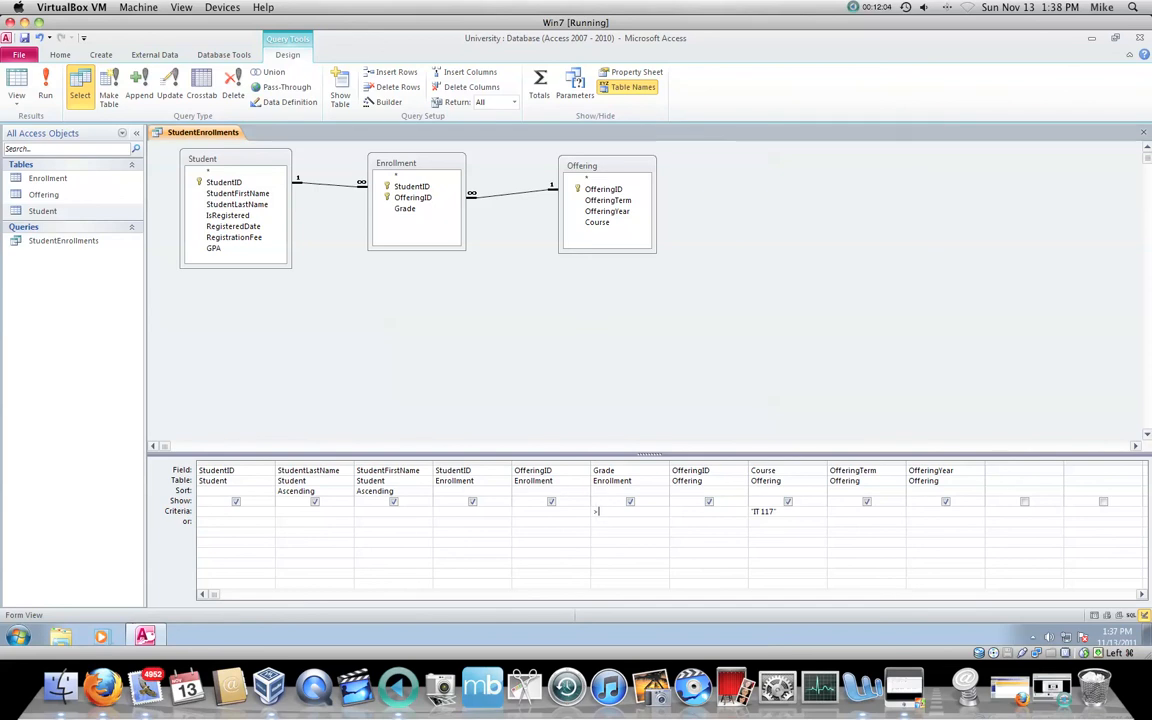
text(B)
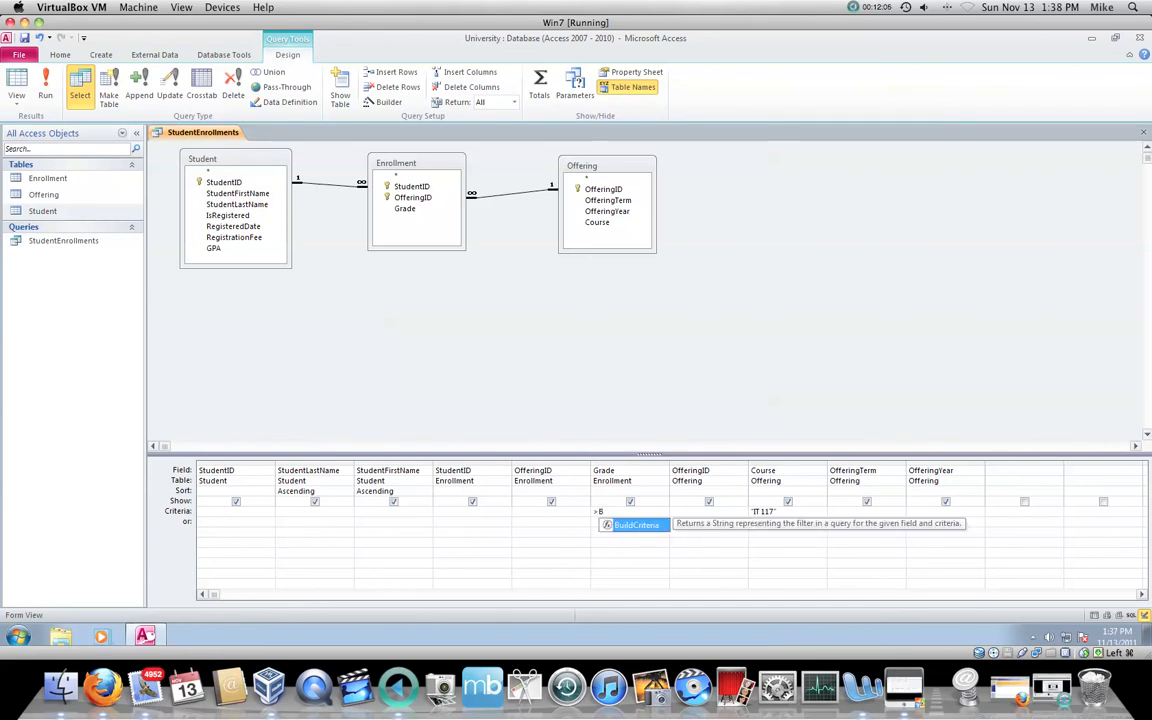
click(542, 522)
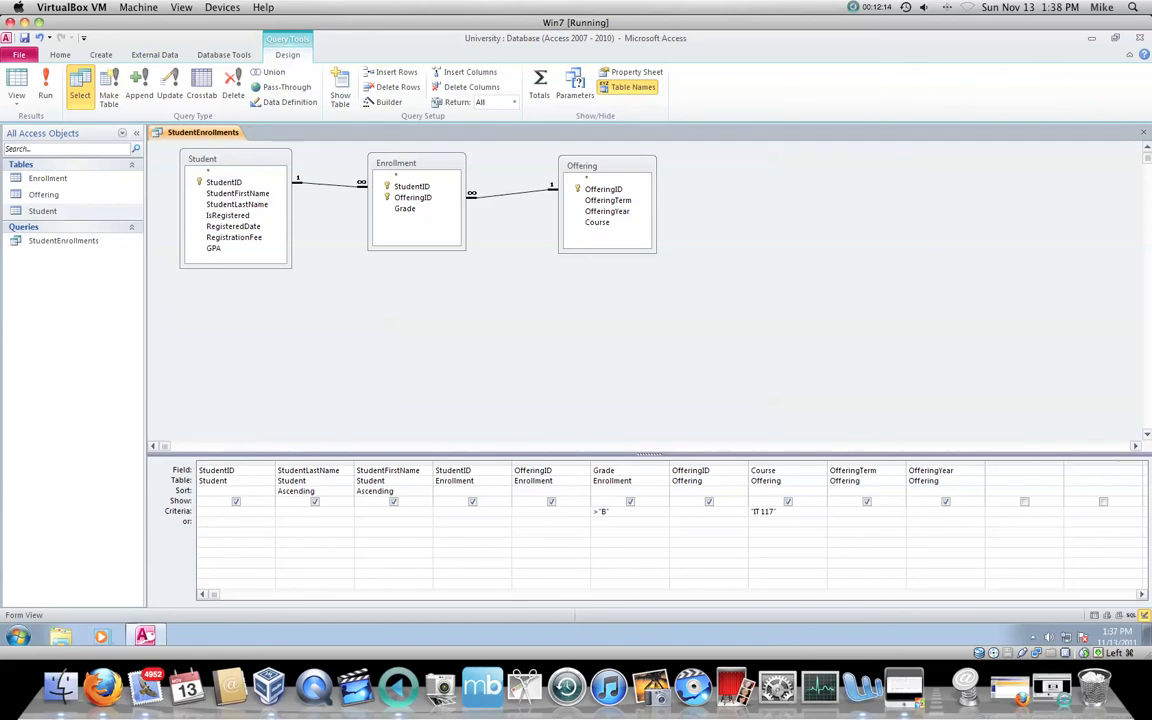
click(45, 86)
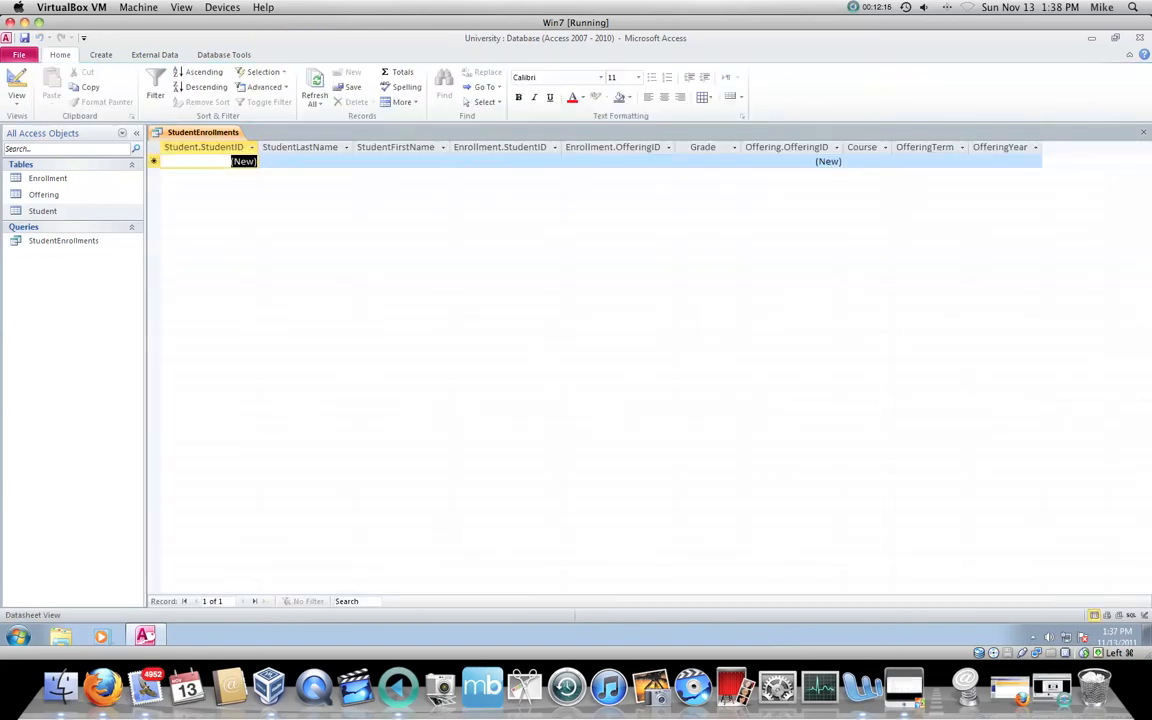
- Examine the Enrollment table's grades and its field data types, then close the table
click(16, 80)
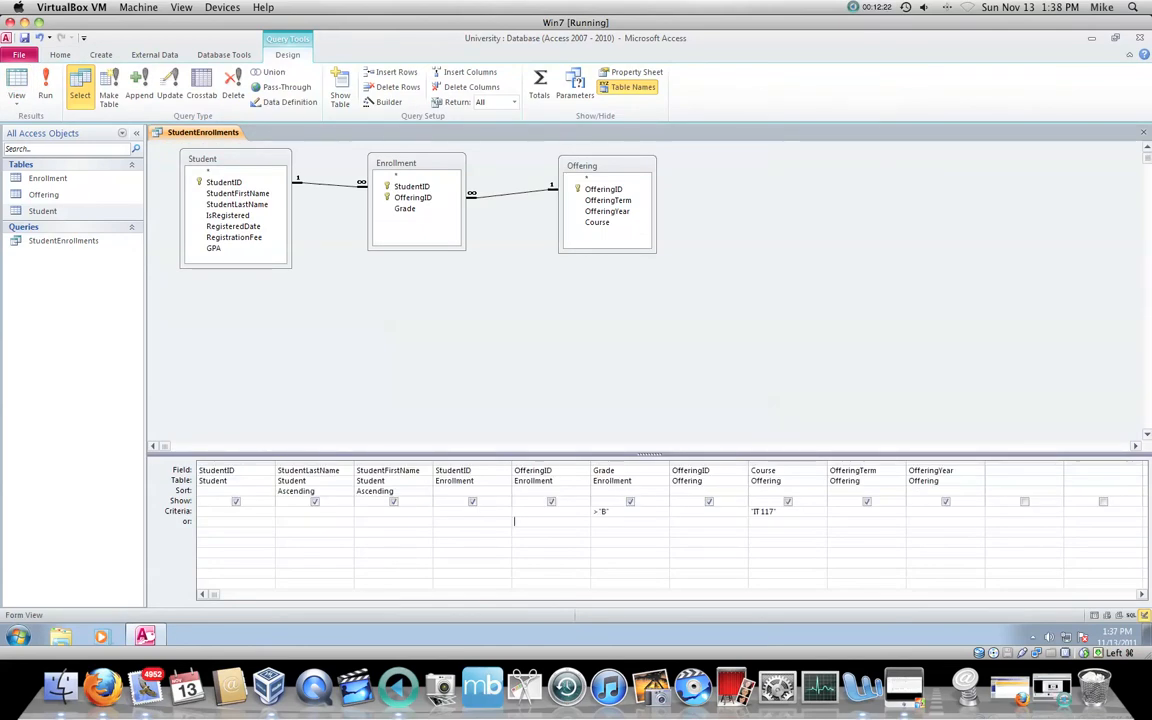
double_click(50, 178)
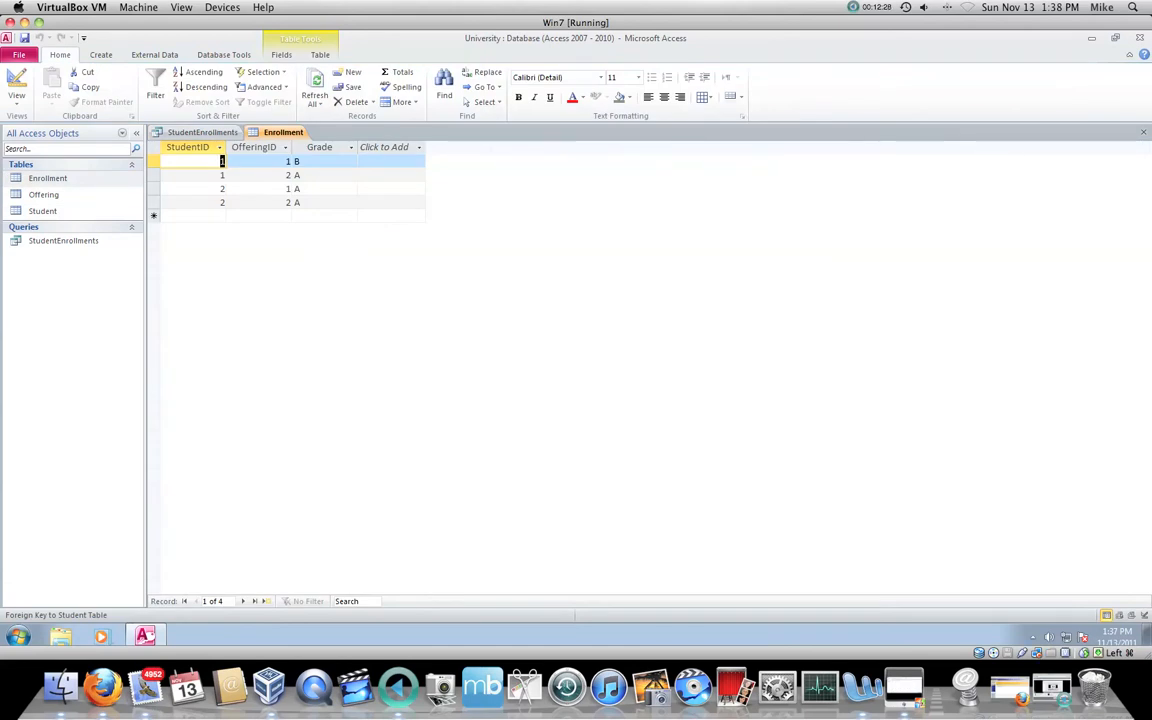
click(16, 85)
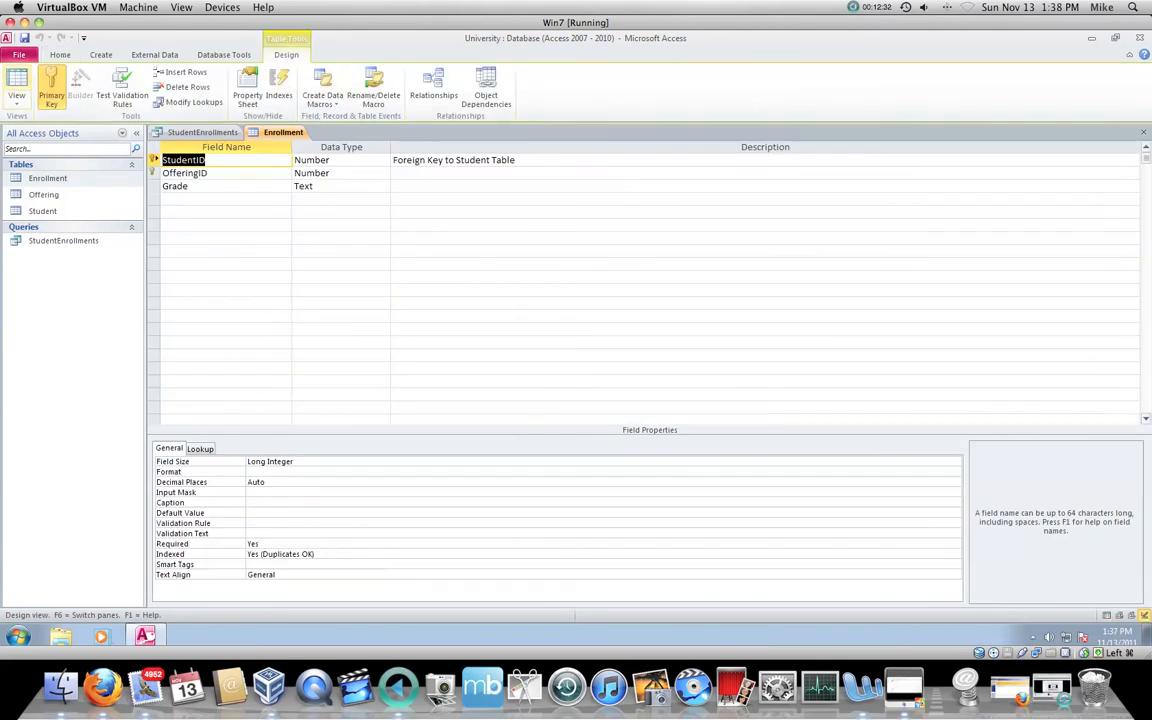
click(1144, 132)
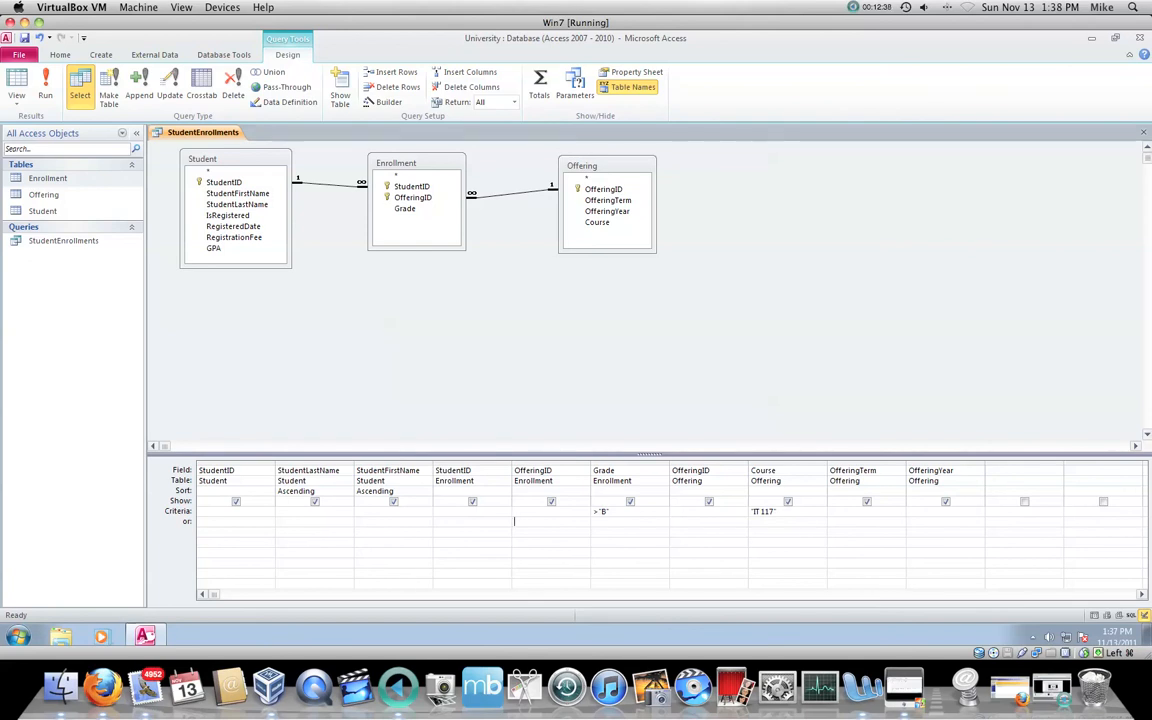
- Remove the Grade criterion, set the criterion of the Student table's StudentID to 1 and run the query
double_click(600, 511)
key(Delete)
text(1)
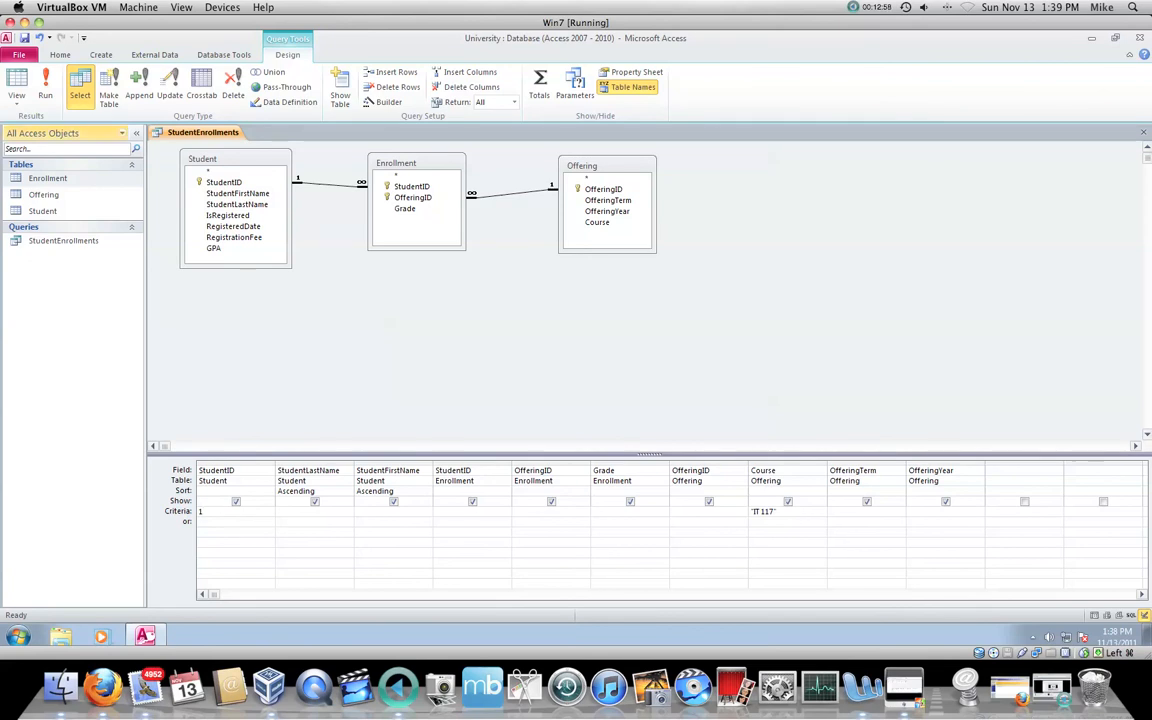
click(45, 85)
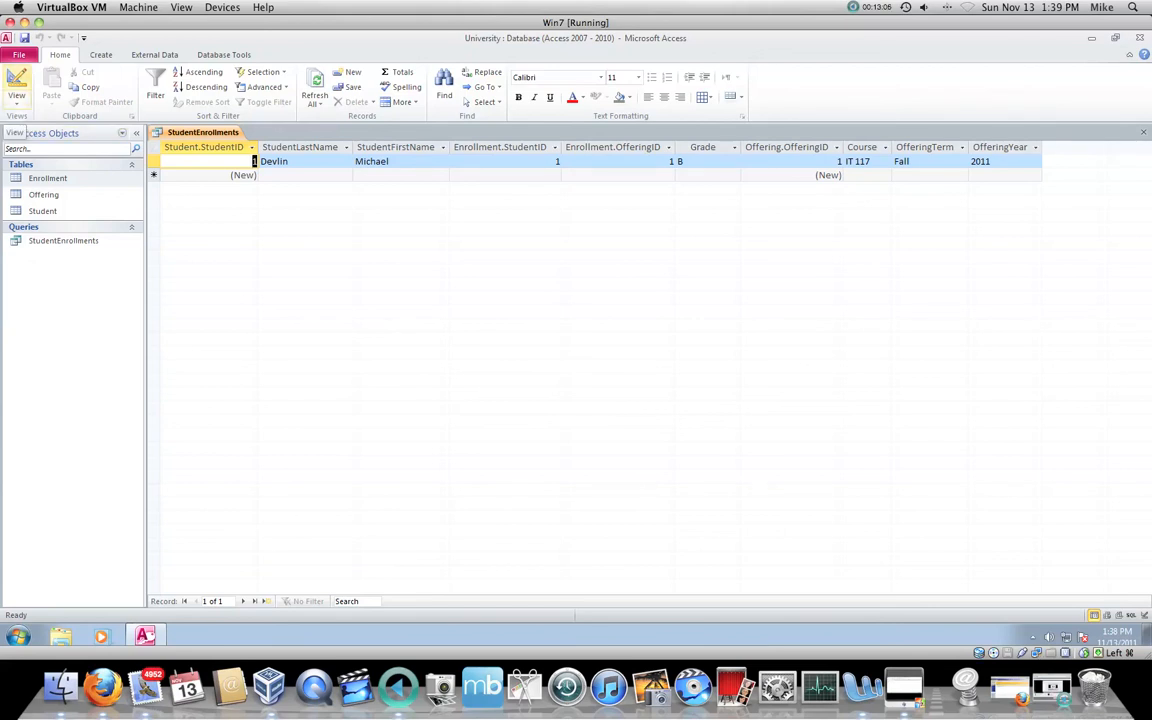
- Replace the StudentID criterion with 1 as an alternative "or" condition to Course IT 117 and run the query
click(17, 90)
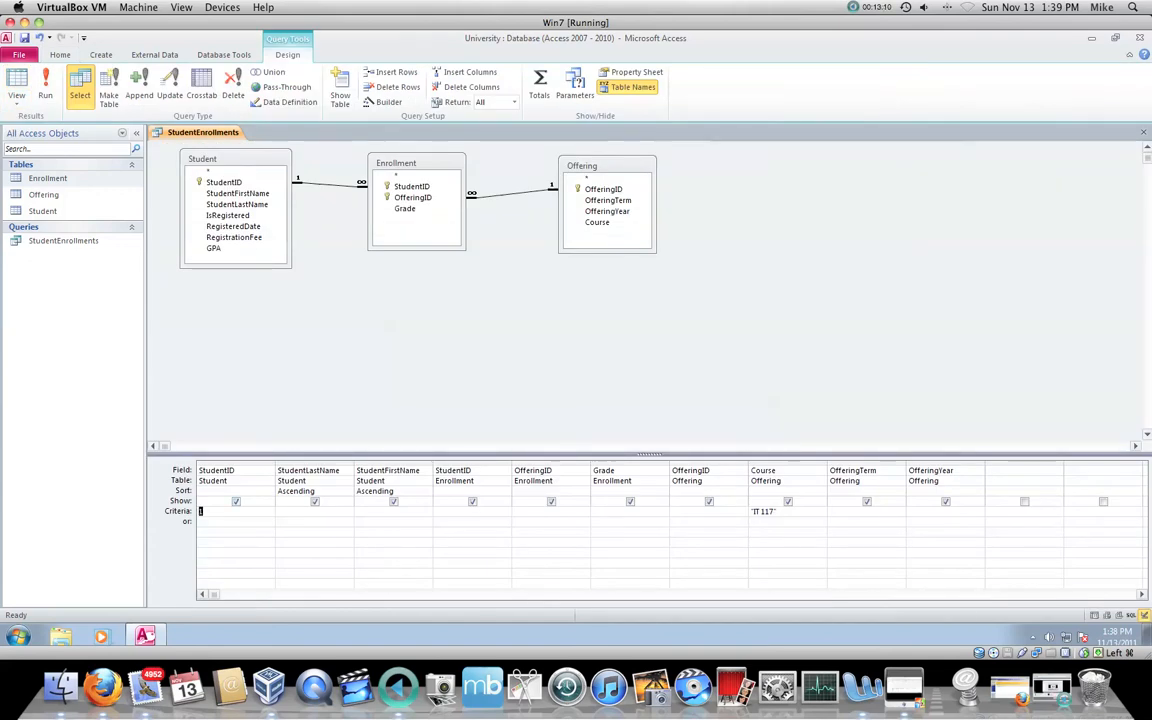
key(BackSpace)
key(Down)
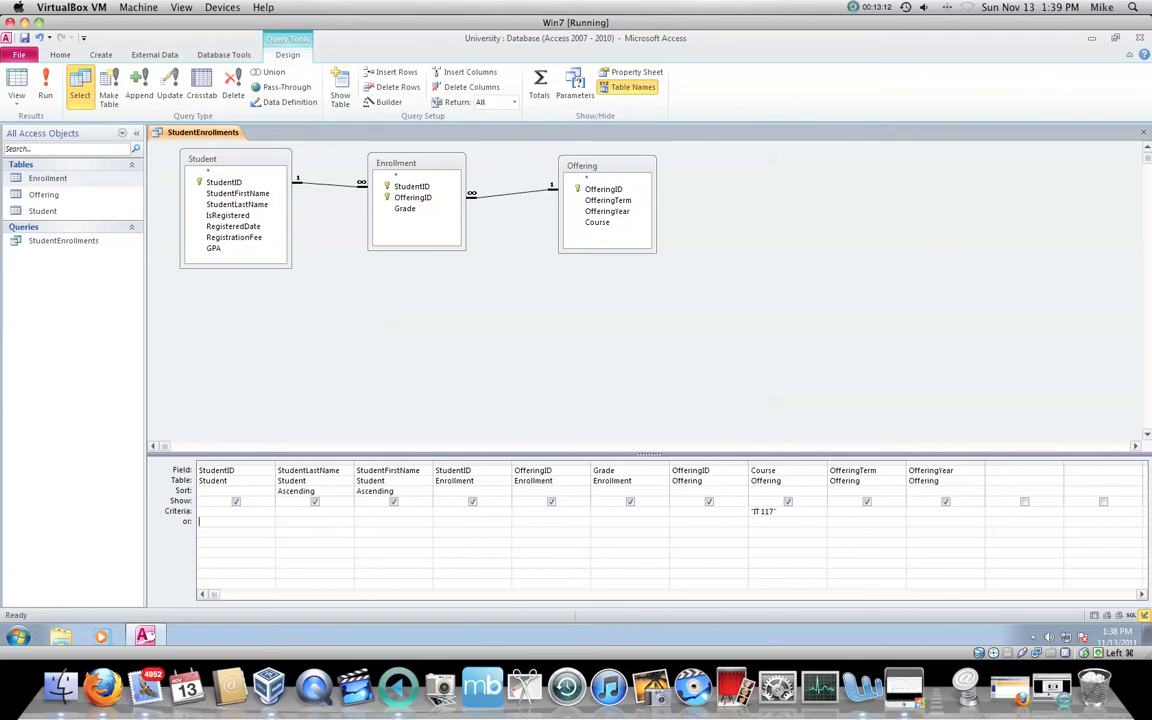
text(1)
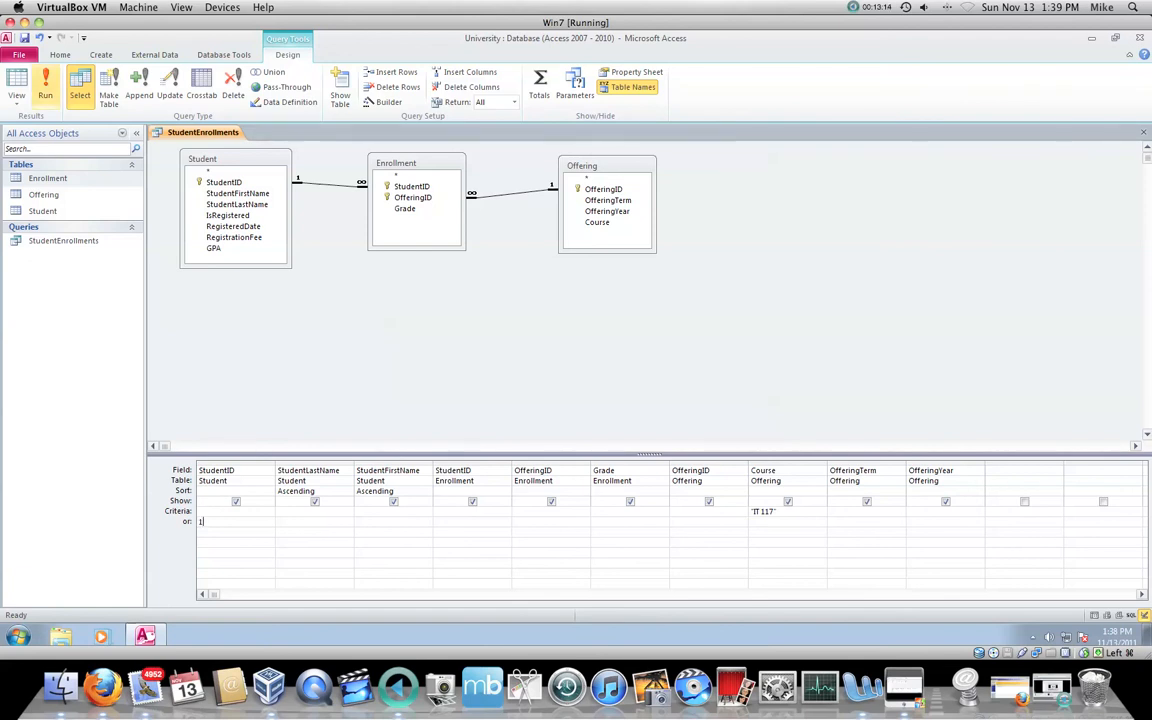
click(45, 85)
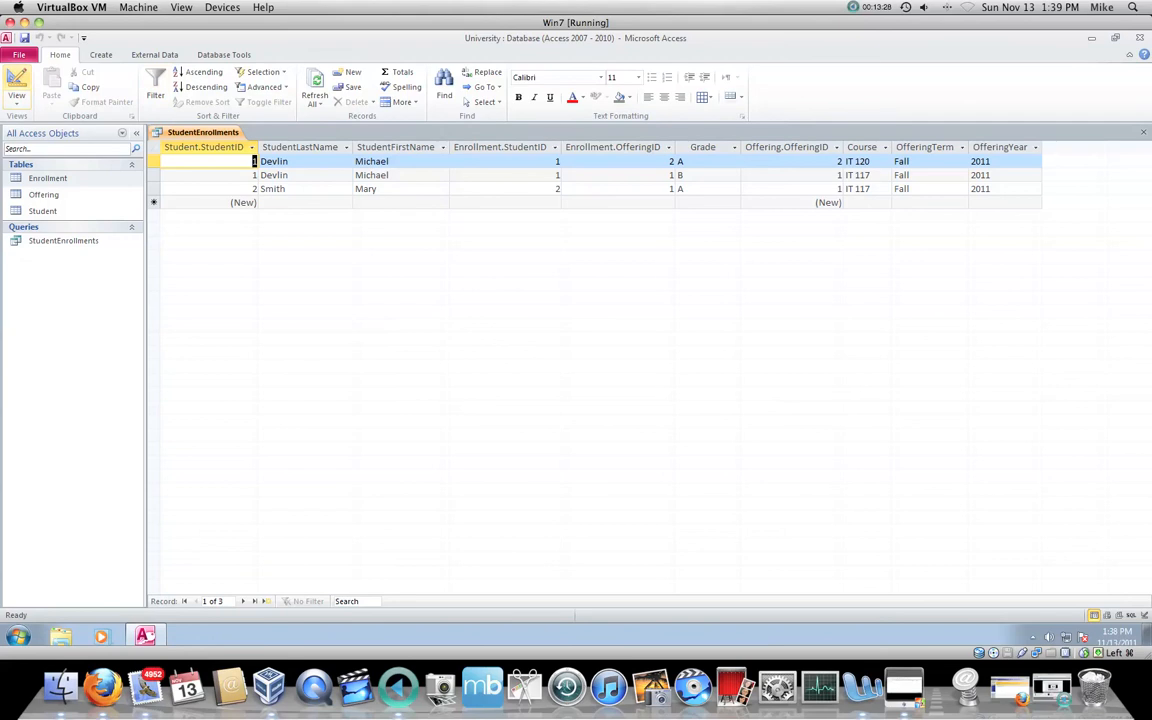
- Add 2 as a further "or" condition for the Student table's StudentID and run the query
click(16, 82)
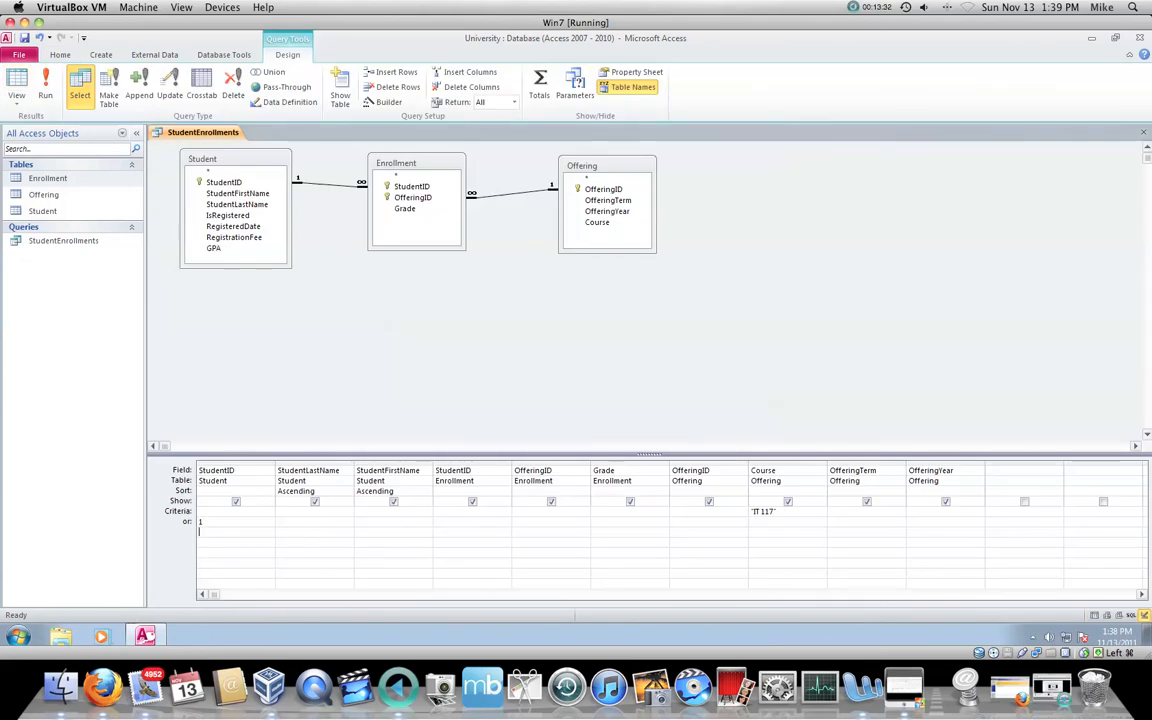
text(2)
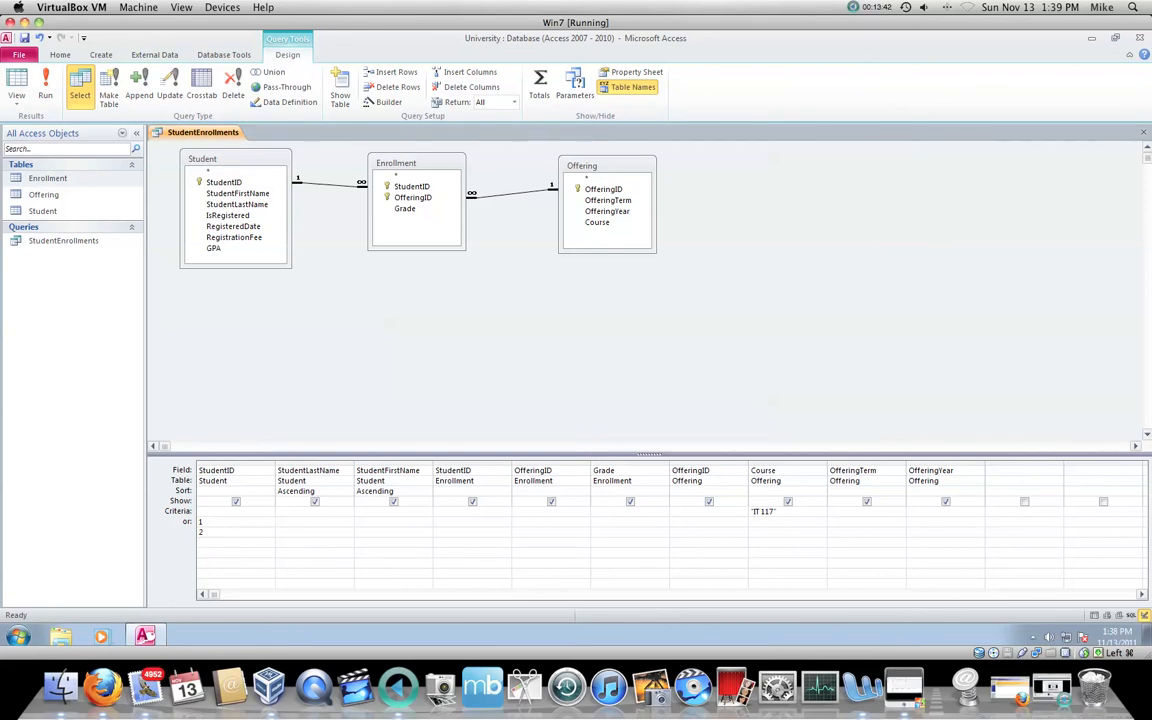
click(45, 85)
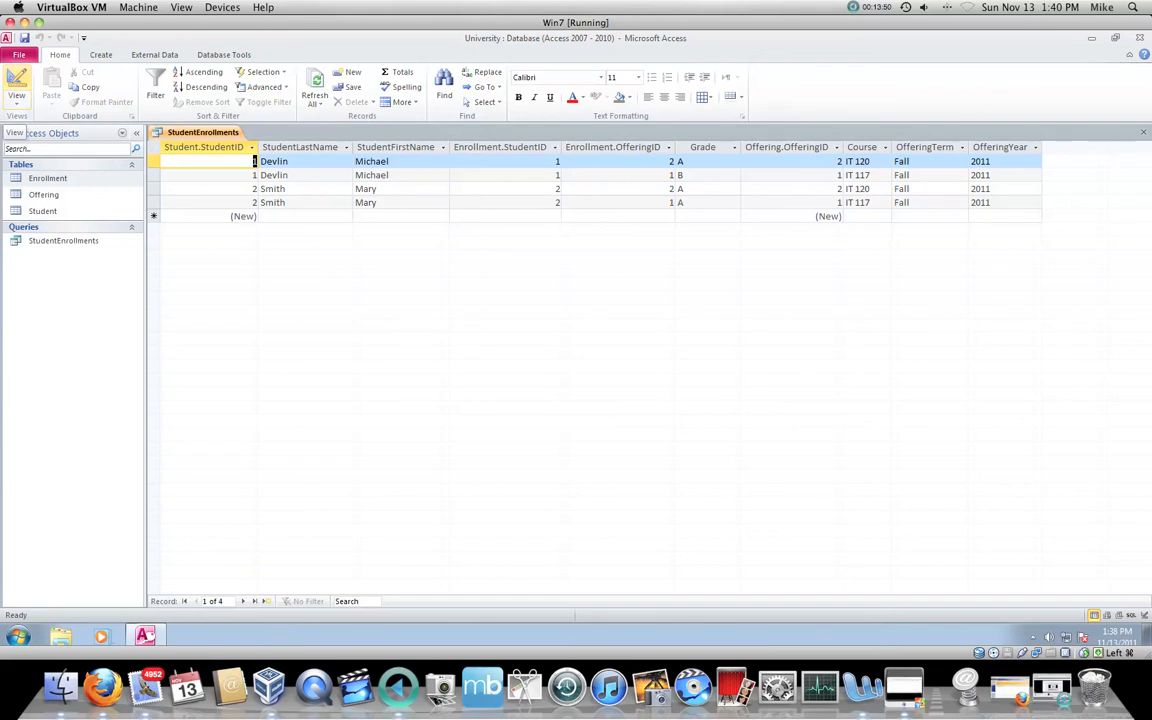
- Clear the StudentID "or" conditions and the Course criterion from the query's design
click(17, 90)
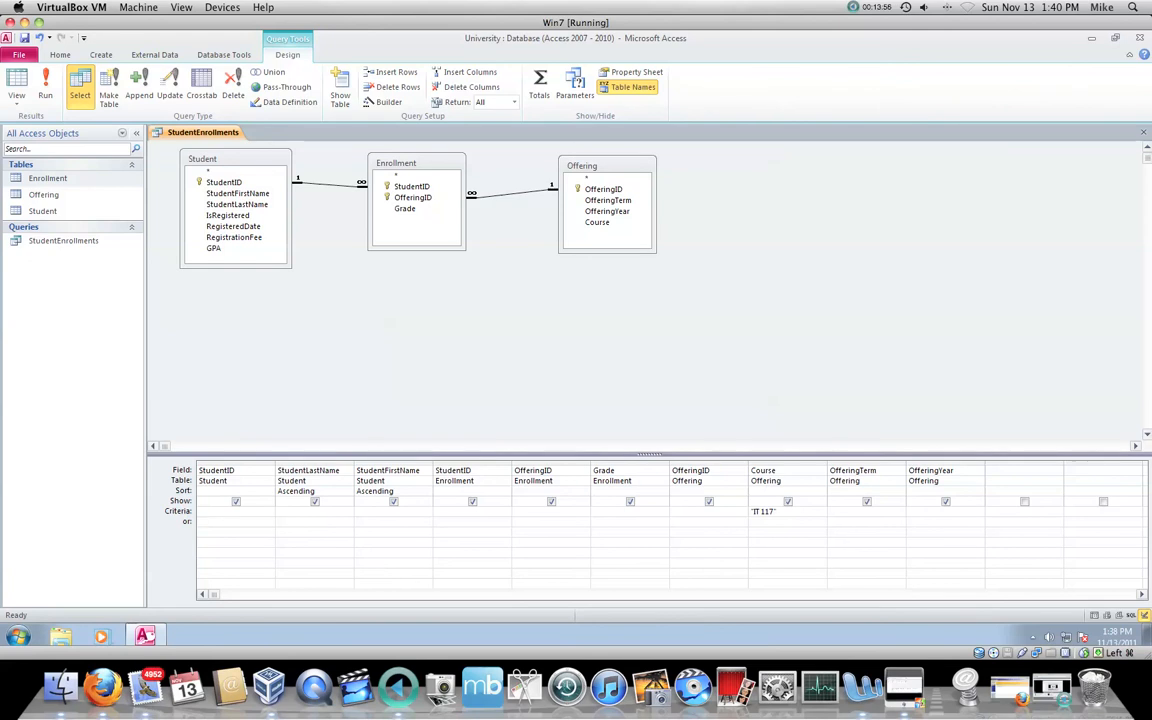
drag(777, 512, 751, 512)
key(Delete)
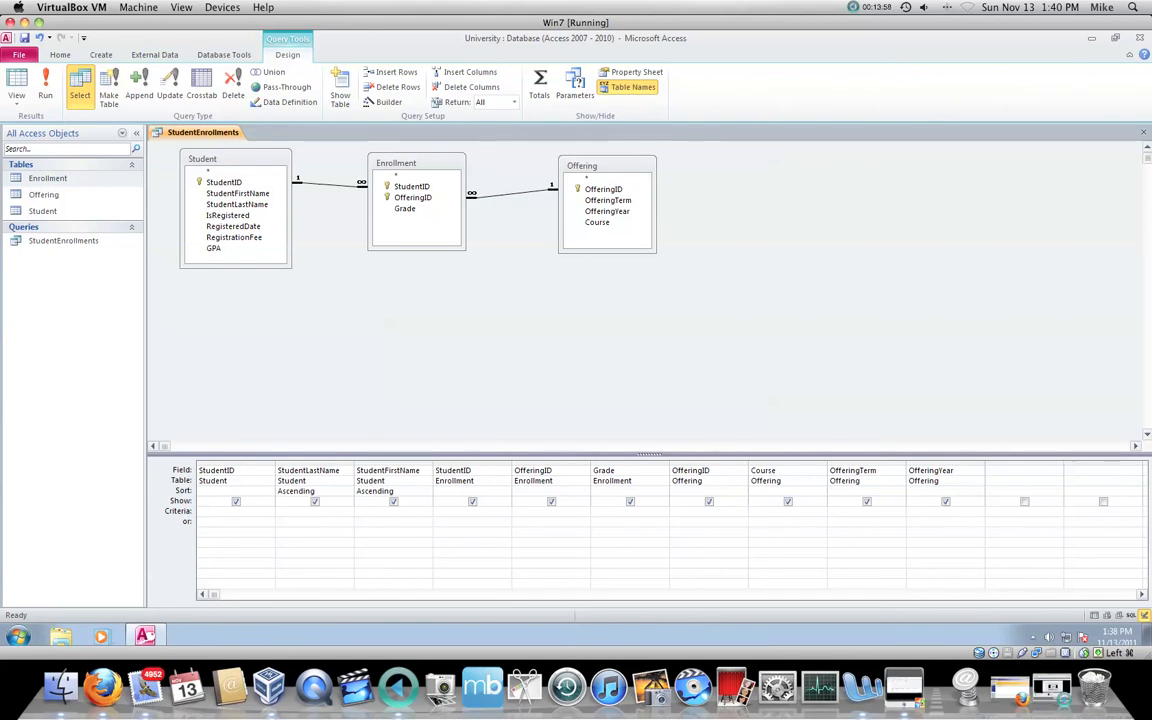